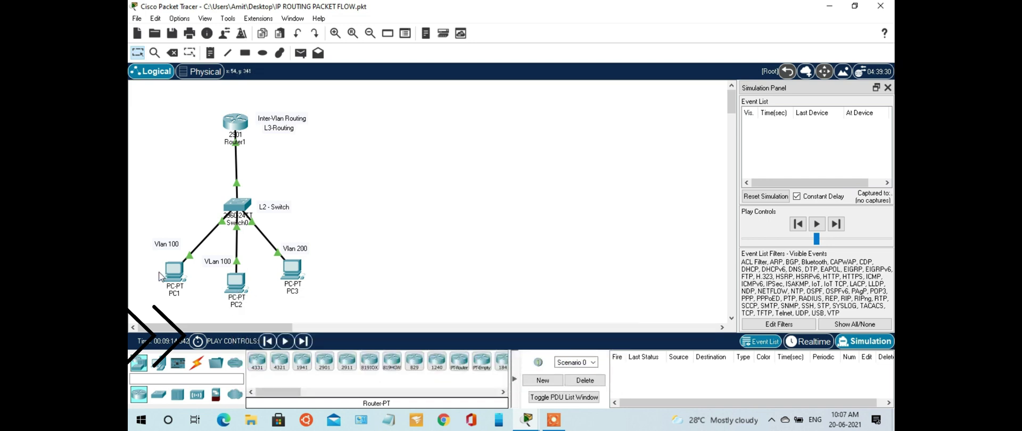
# Step: Ping 192.168.100.3 from PC1's Command Prompt, then minimize PC1's window
pyautogui.moveTo(174, 281)
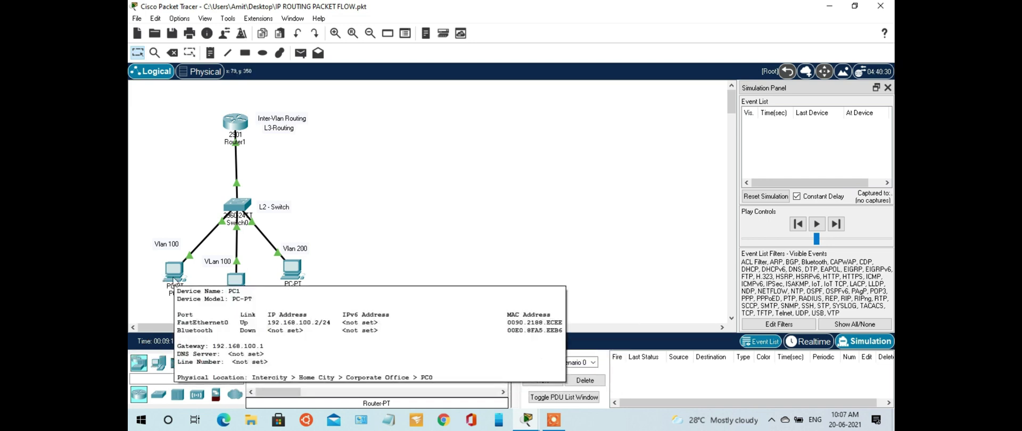
pyautogui.click(174, 281)
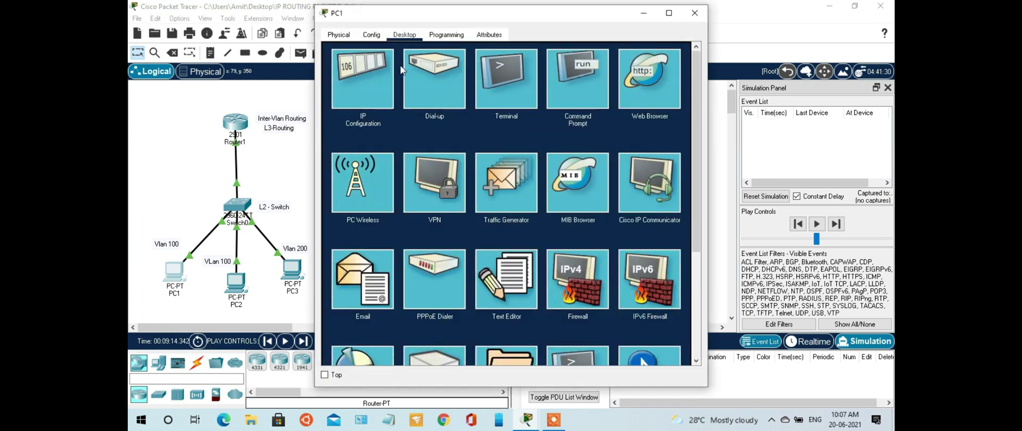
pyautogui.click(589, 80)
pyautogui.moveTo(556, 20); pyautogui.dragTo(449, 30)
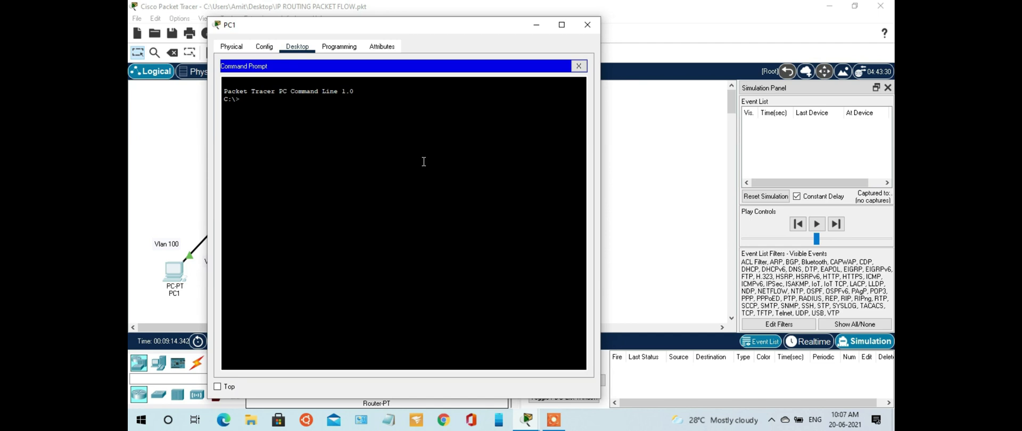
pyautogui.write('ping 192.168.100.3')
pyautogui.press('Return')
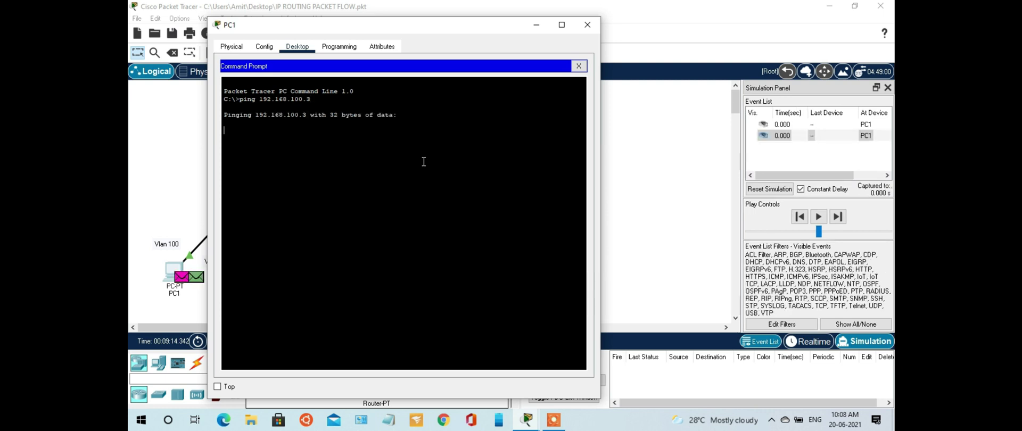
pyautogui.click(538, 26)
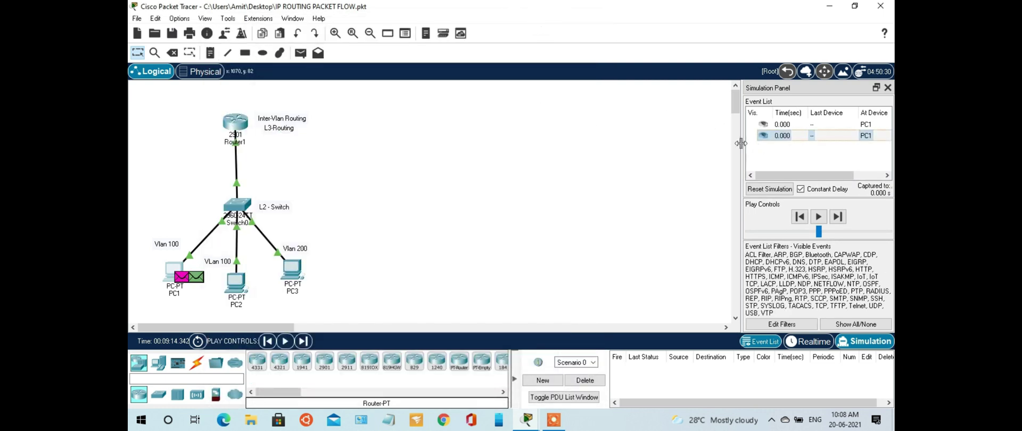
# Step: Widen the simulation event list and open PDU information for PC1's ICMP packet
pyautogui.moveTo(644, 146); pyautogui.dragTo(593, 146)
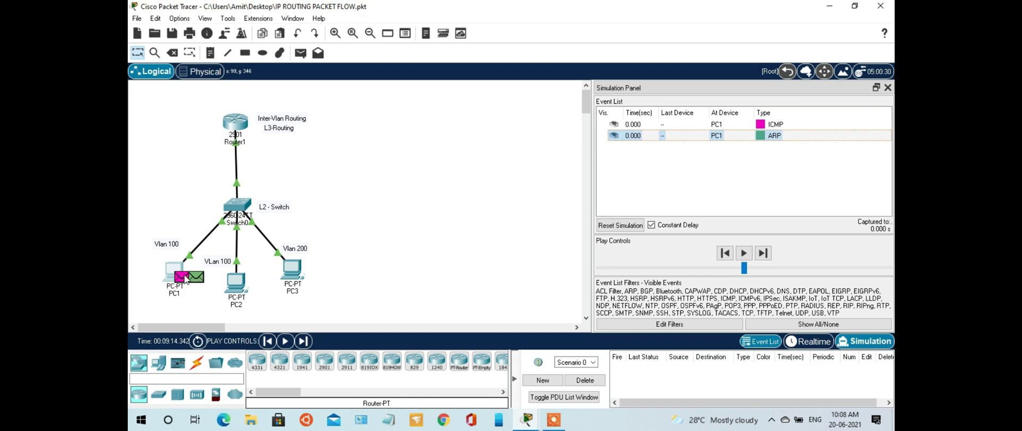
pyautogui.click(193, 278)
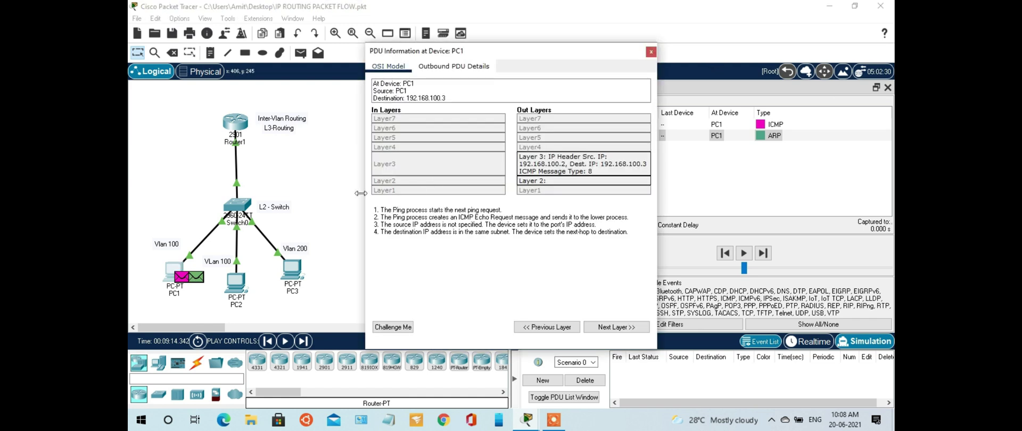
# Step: Widen PC1's PDU Information window, step through its layer explanations, then close it
pyautogui.moveTo(366, 196); pyautogui.dragTo(295, 185)
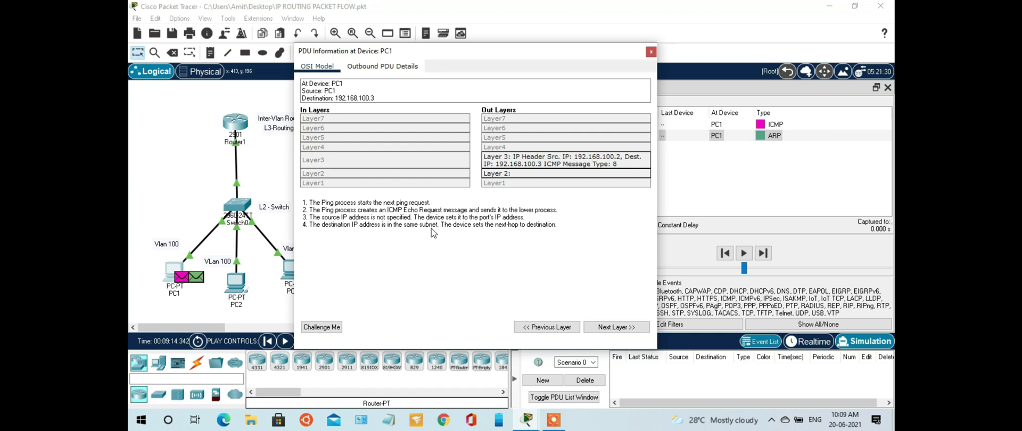
pyautogui.click(613, 327)
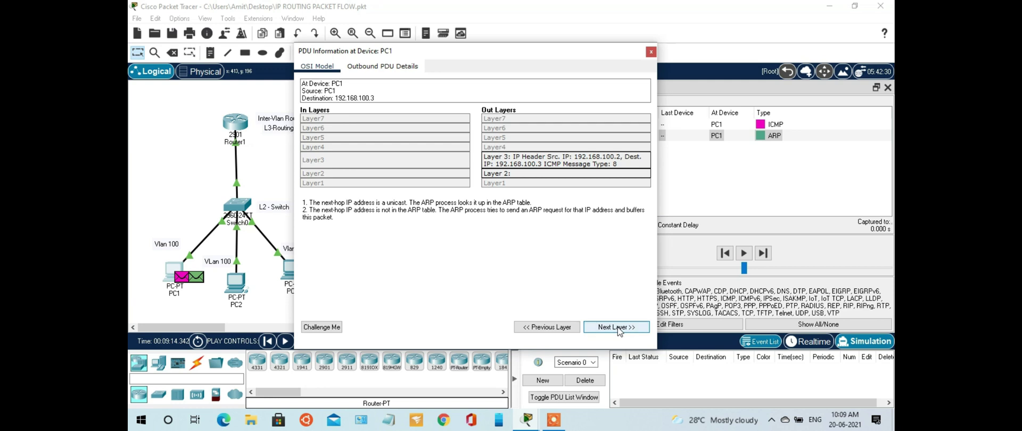
pyautogui.click(578, 330)
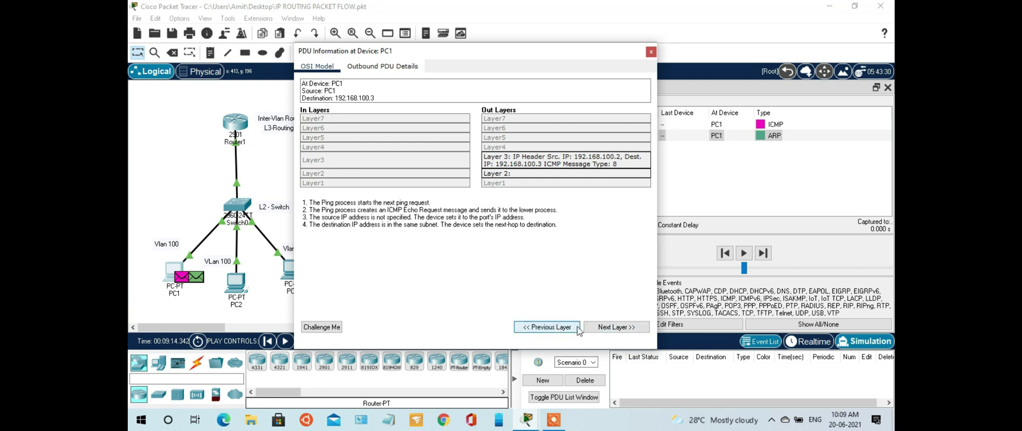
pyautogui.click(612, 327)
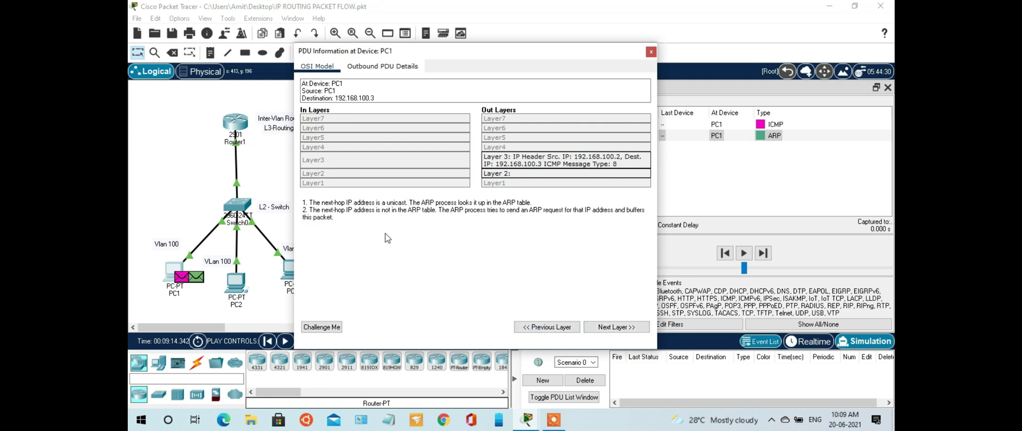
pyautogui.click(651, 52)
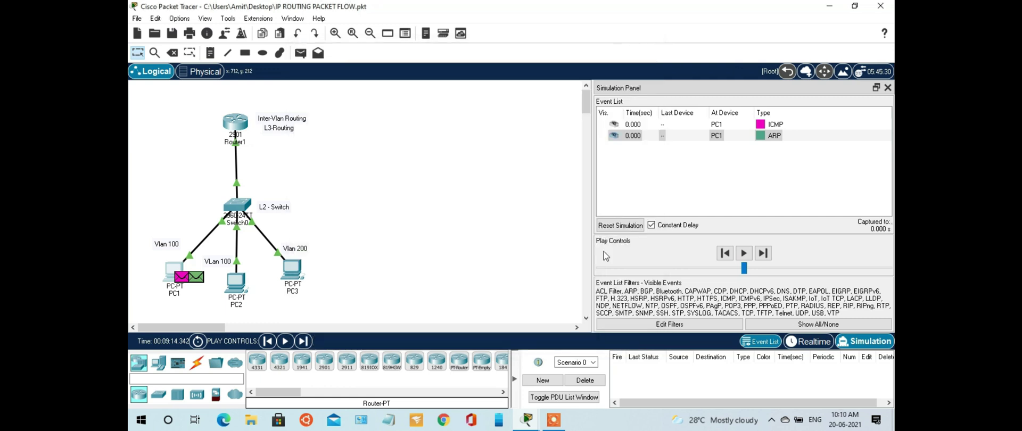
# Step: Forward the ARP request to Switch0, check Switch0's CLI MAC table, and open Switch0's PDU information
pyautogui.click(764, 254)
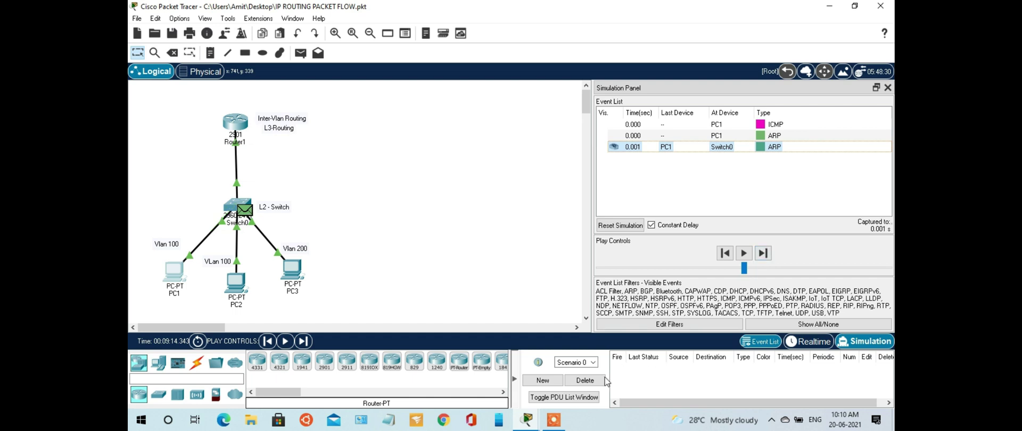
pyautogui.click(528, 420)
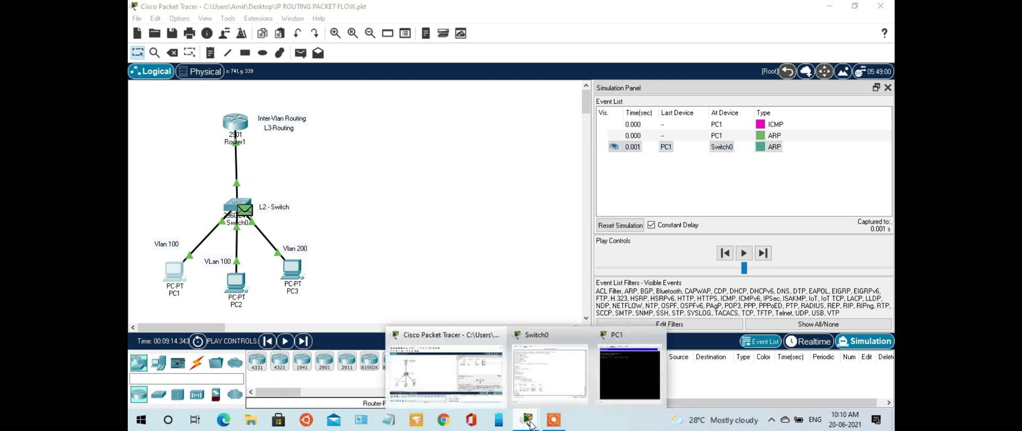
pyautogui.click(557, 378)
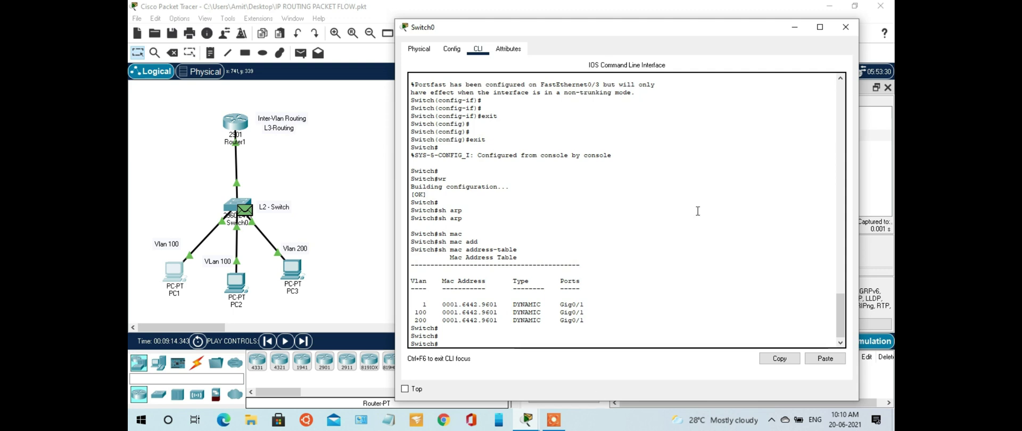
pyautogui.click(795, 26)
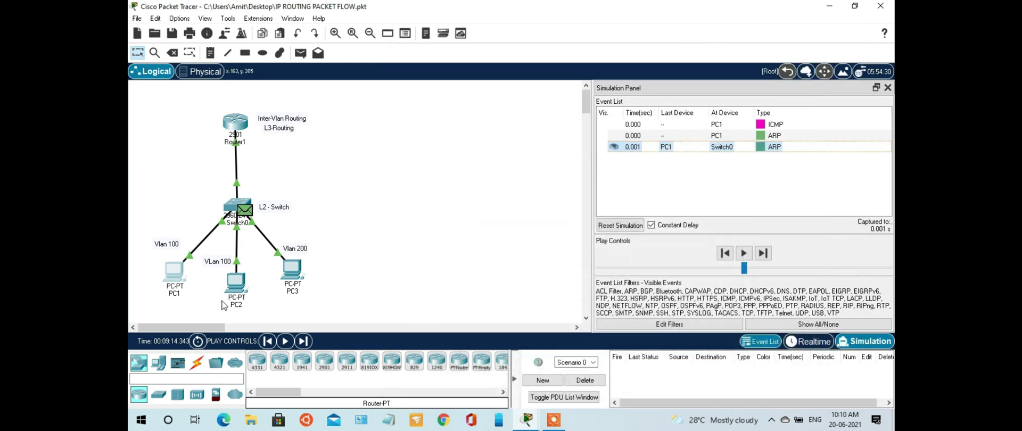
pyautogui.click(251, 214)
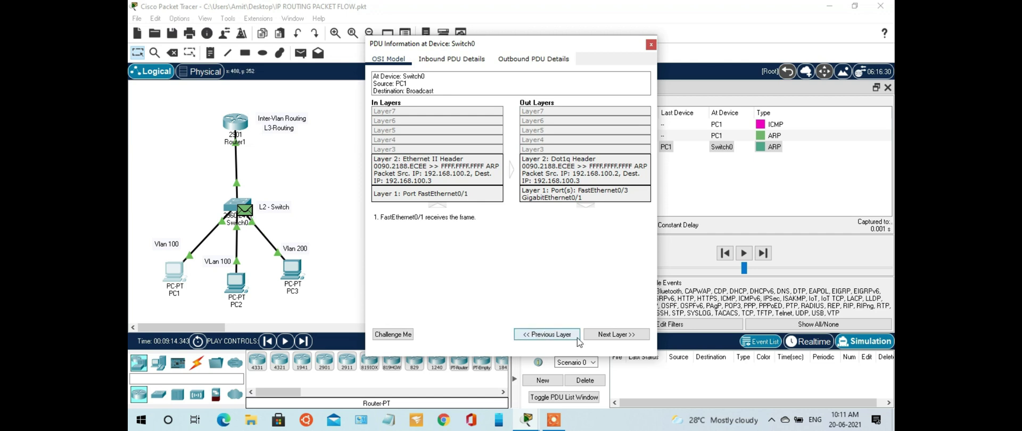
# Step: Show Switch0's Layer 2 processing steps and briefly check the Switch0 CLI
pyautogui.click(614, 335)
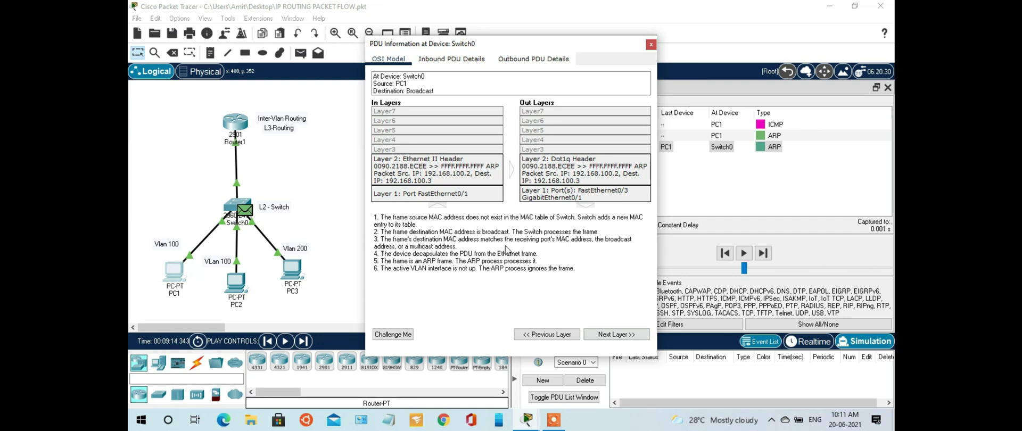
pyautogui.moveTo(526, 424)
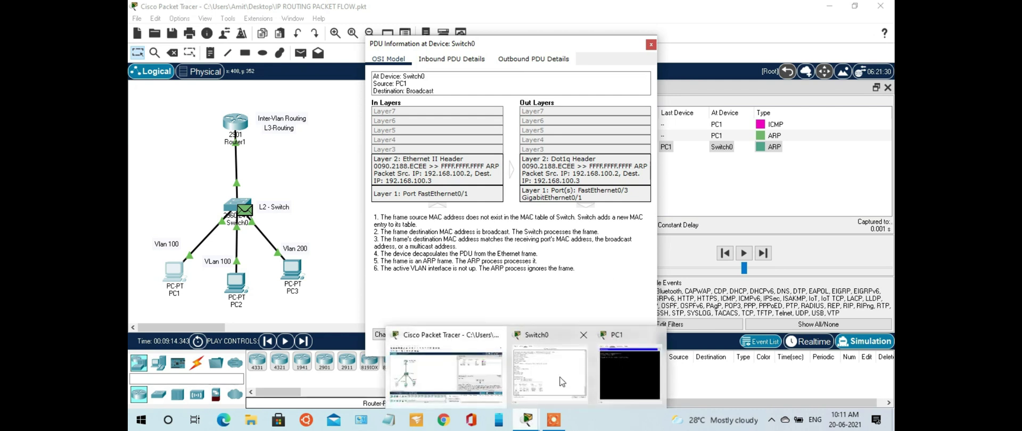
pyautogui.click(563, 381)
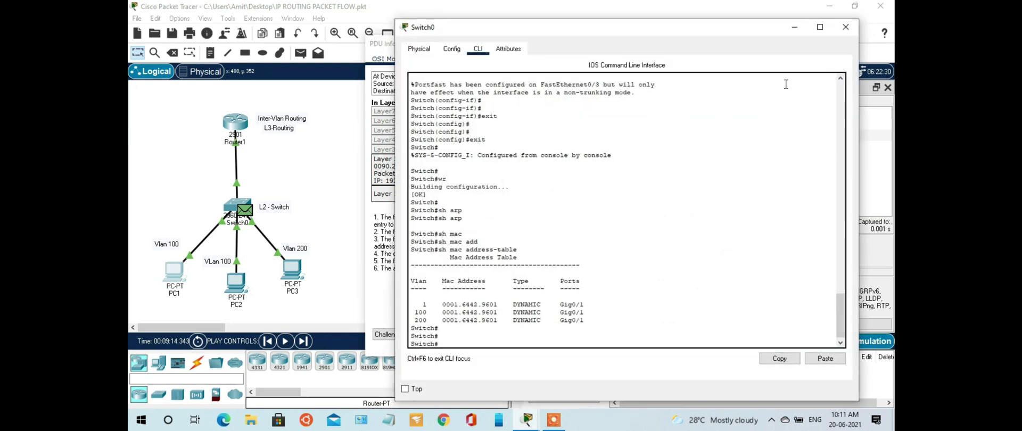
pyautogui.click(795, 27)
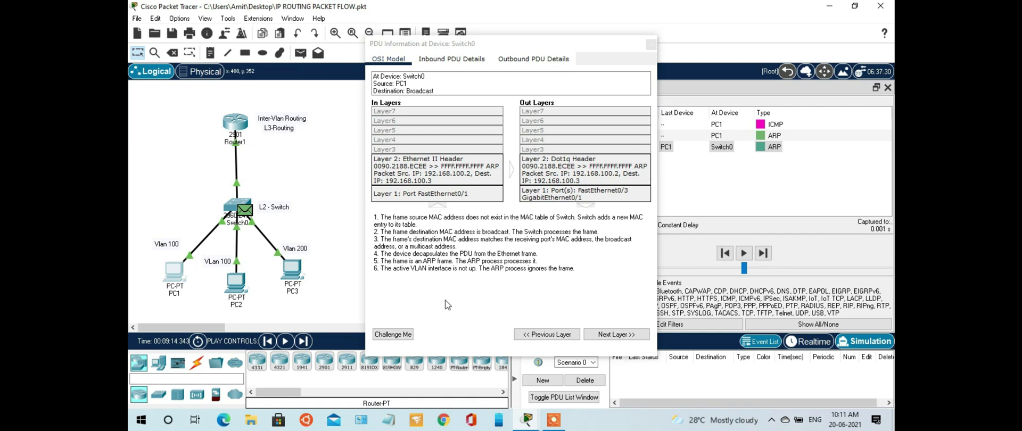
# Step: Read Switch0's remaining layers to the frame leaving FastEthernet0/3 and GigabitEthernet0/1, then close
pyautogui.click(621, 336)
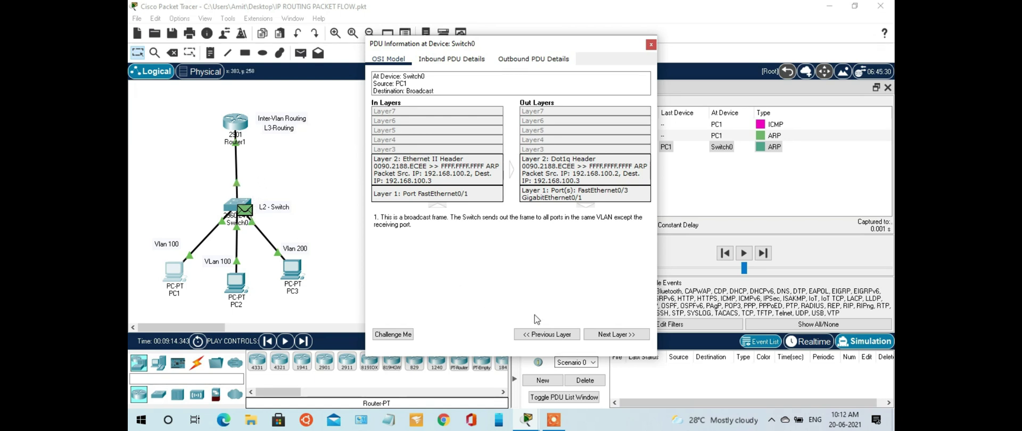
pyautogui.click(612, 334)
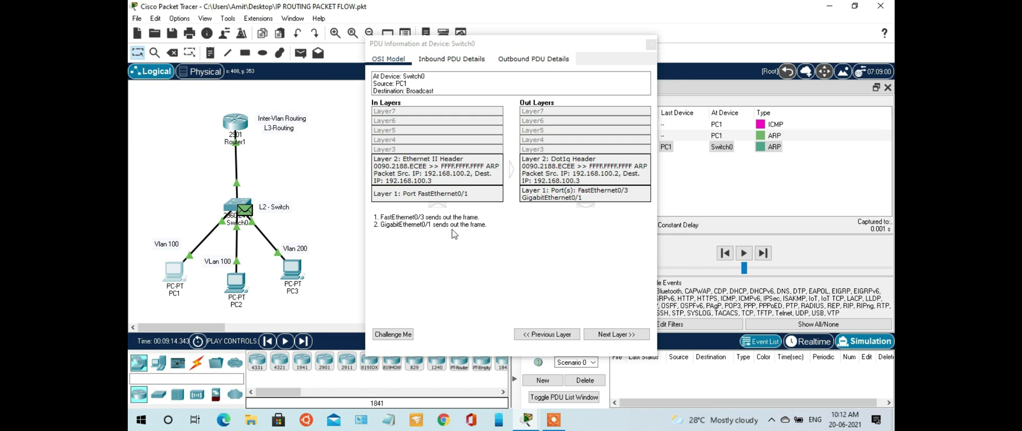
pyautogui.click(629, 337)
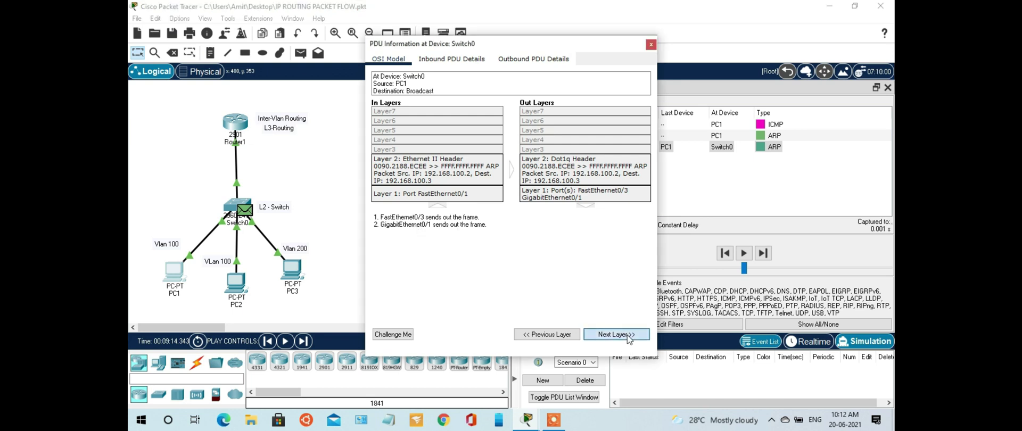
pyautogui.click(650, 44)
# Step: Forward the ARP broadcast from Switch0 to PC2 and Router1
pyautogui.click(762, 257)
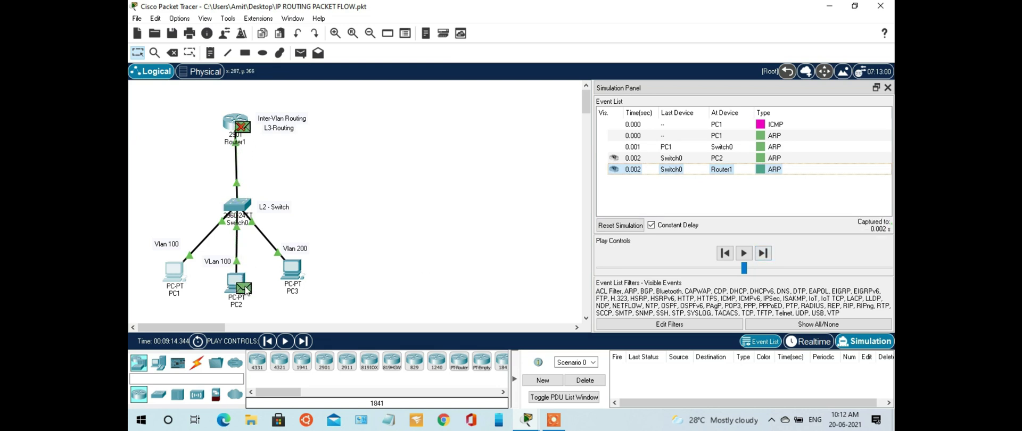
pyautogui.moveTo(246, 290)
# Step: Read PC2's ARP reply PDU layers, close the dialog, and forward the reply to Switch0
pyautogui.click(247, 293)
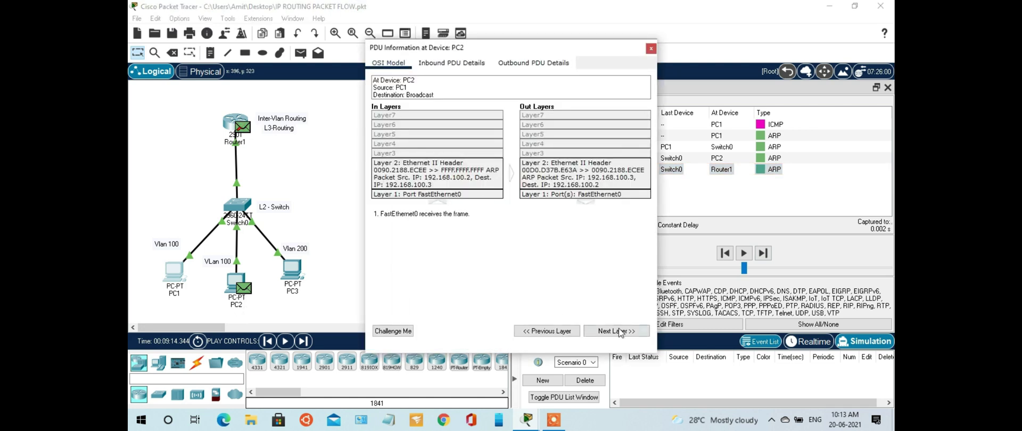
pyautogui.click(621, 331)
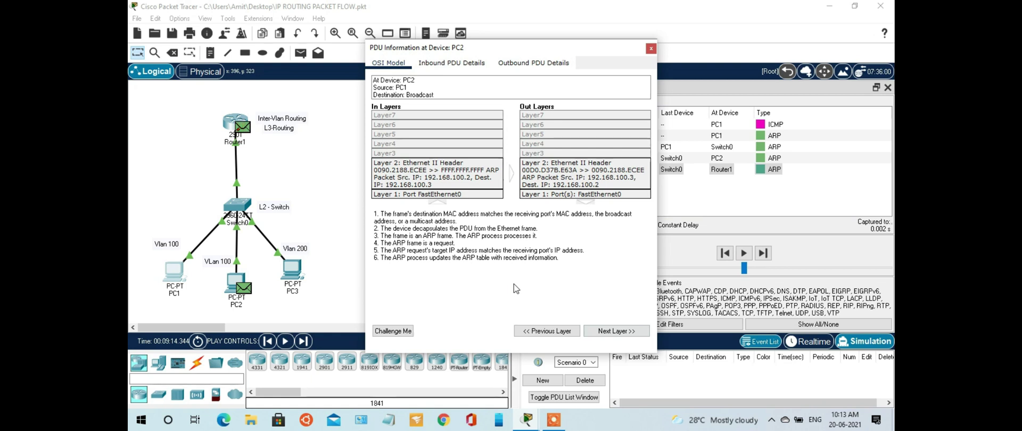
pyautogui.click(633, 332)
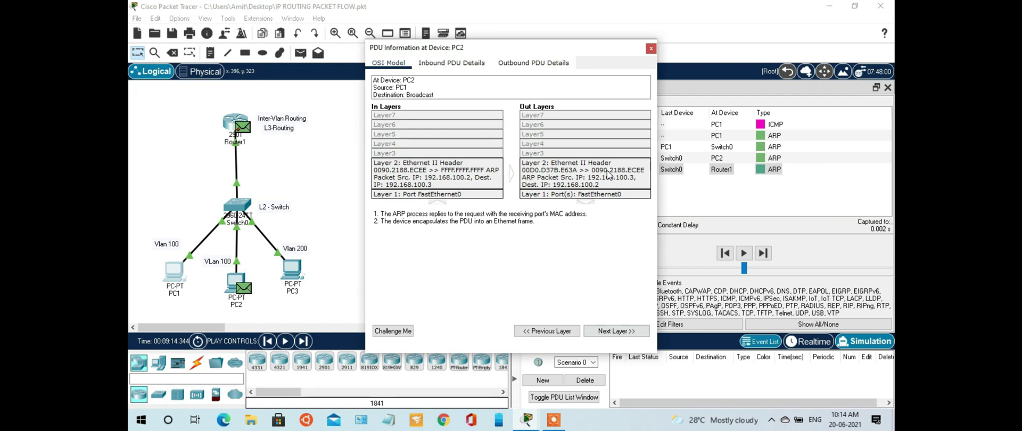
pyautogui.click(619, 334)
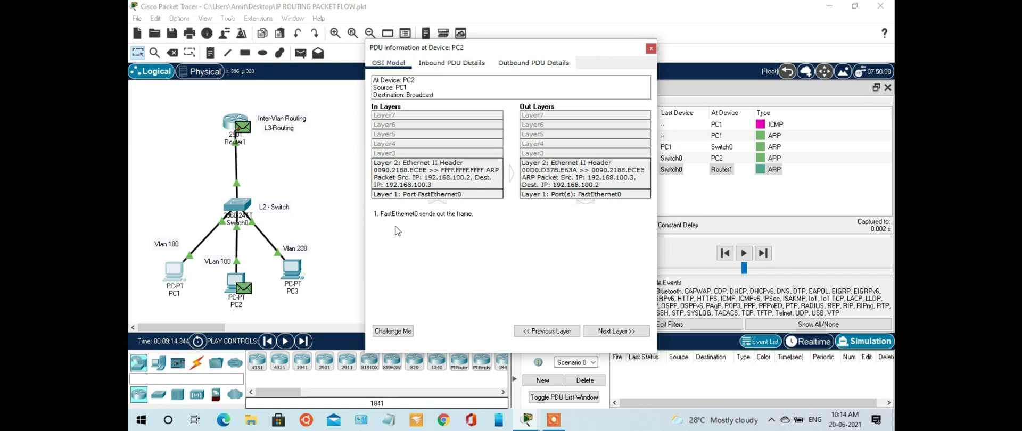
pyautogui.click(651, 48)
pyautogui.click(764, 253)
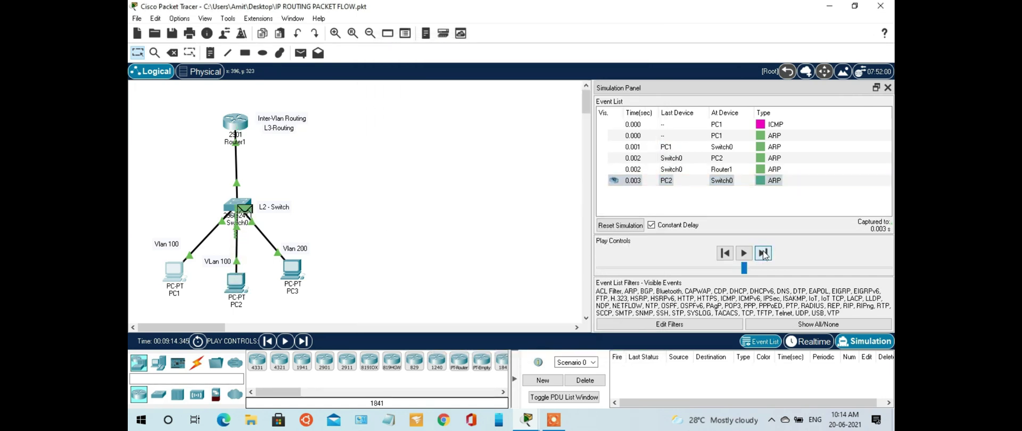
# Step: Advance to 0.004 s and open the PDU details for PC1's ICMP packet
pyautogui.click(764, 253)
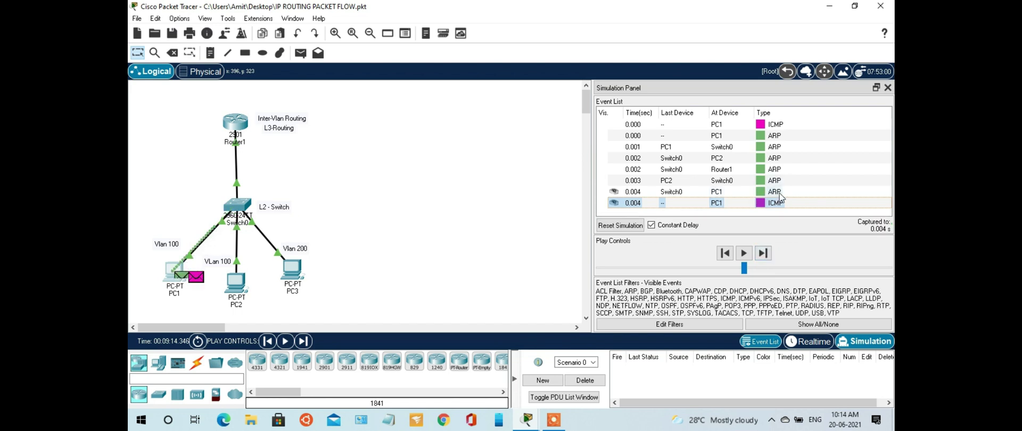
pyautogui.click(195, 282)
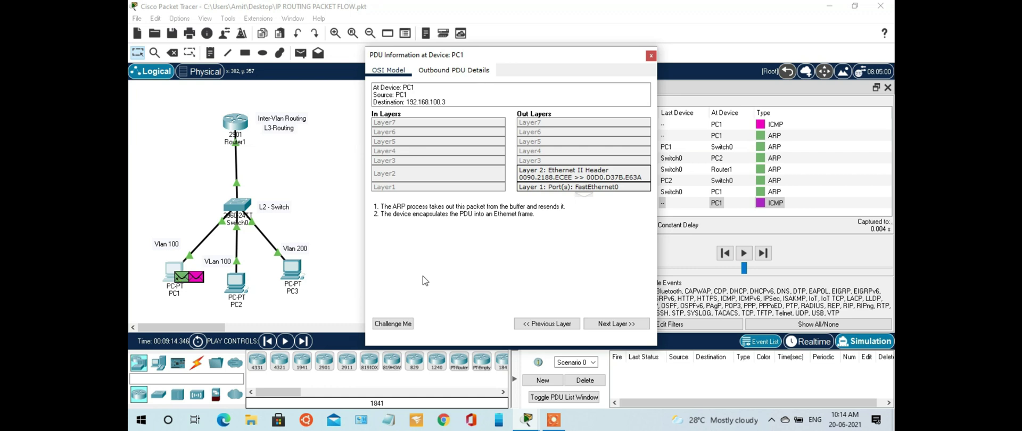
# Step: Step to PC1's Layer 1 explanation of FastEthernet0 sending the frame, then close it
pyautogui.click(632, 326)
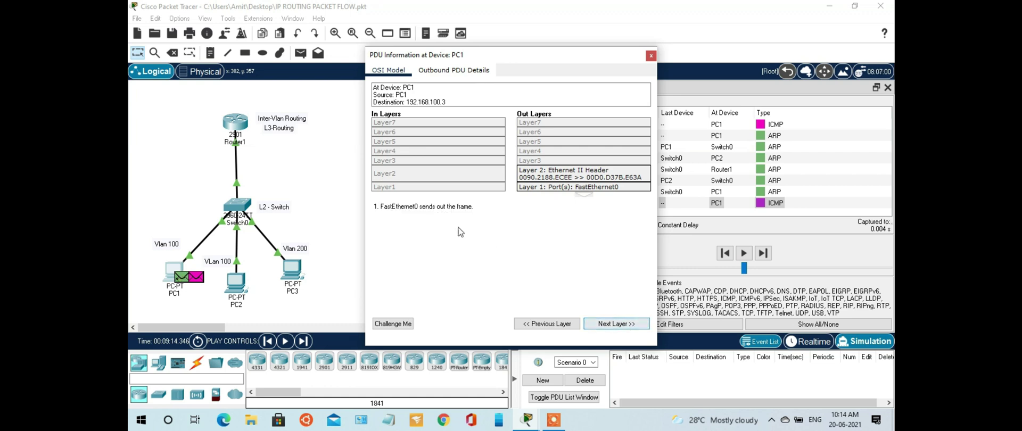
pyautogui.click(651, 56)
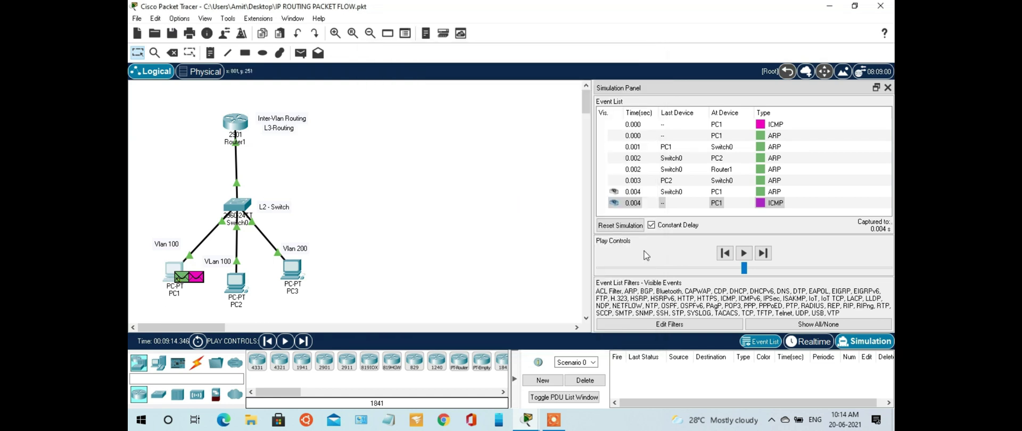
# Step: Forward the ICMP packet from PC1 through Switch0 to PC2, then bring up Switch0's CLI
pyautogui.click(760, 255)
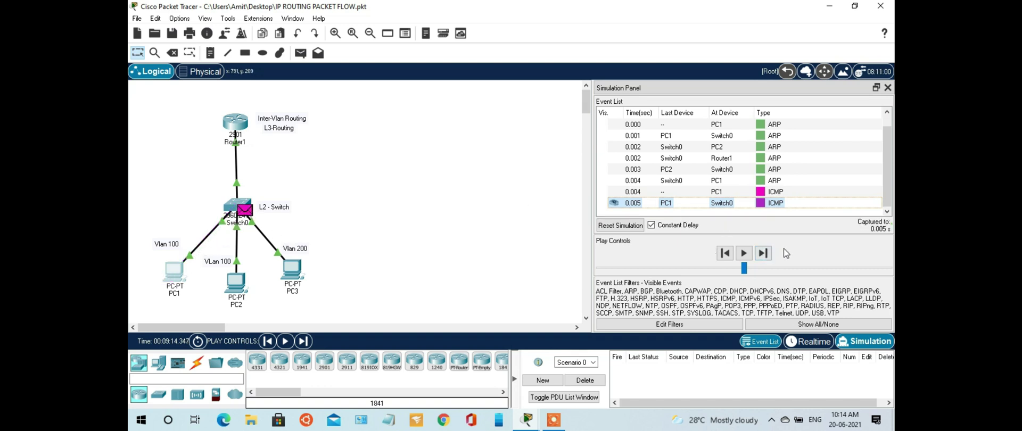
pyautogui.click(767, 255)
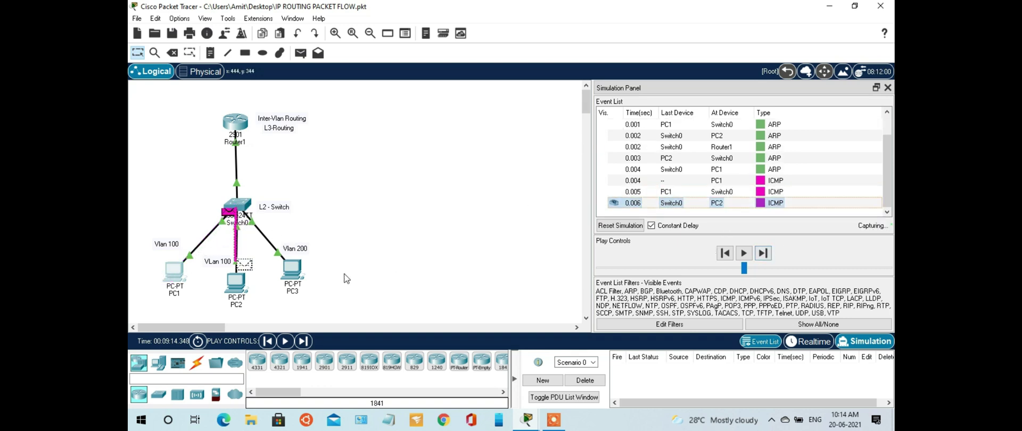
pyautogui.moveTo(527, 420)
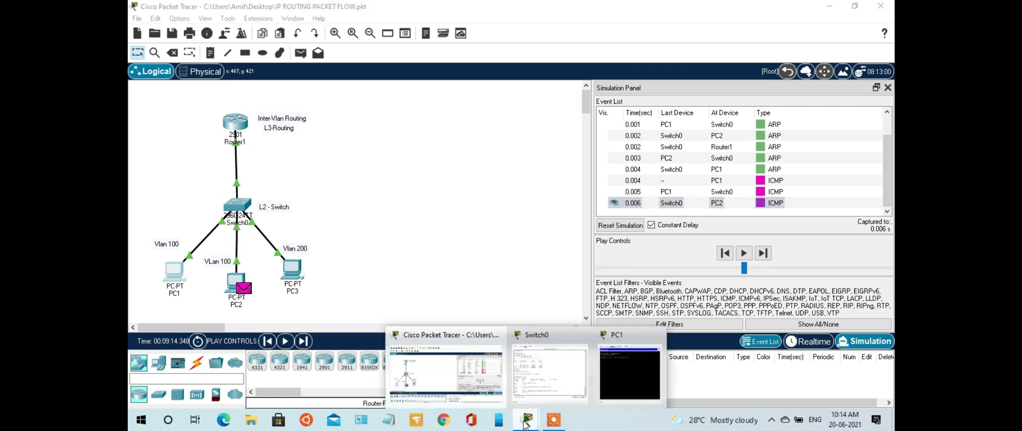
pyautogui.click(558, 370)
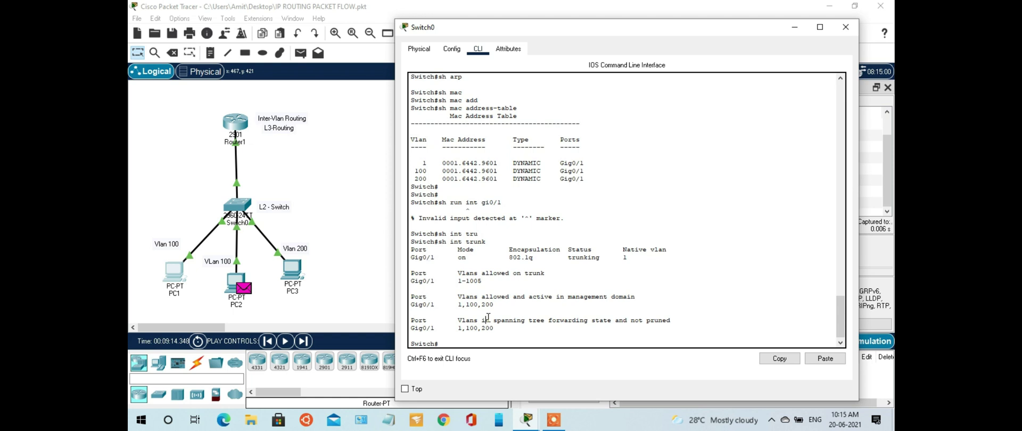
# Step: Run 'show mac address-table' in Switch0's CLI
pyautogui.write('c')
pyautogui.press('Tab')
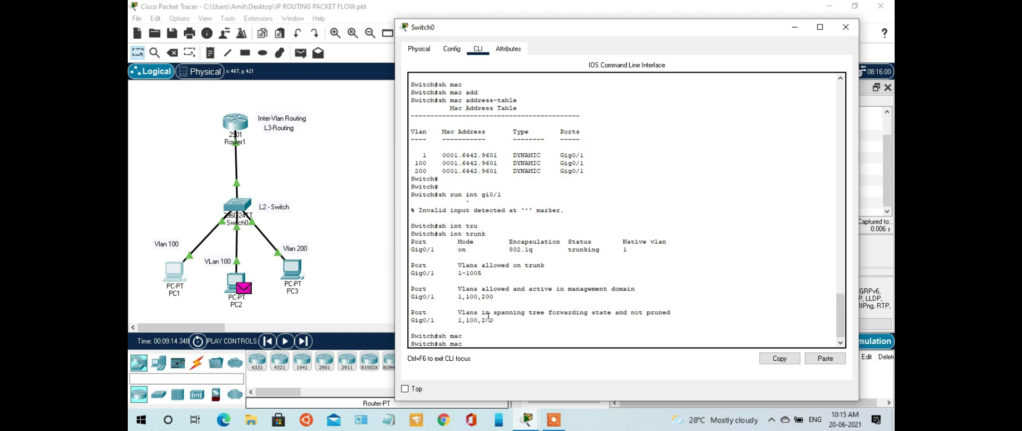
pyautogui.write('add')
pyautogui.press('Tab')
pyautogui.press('Return')
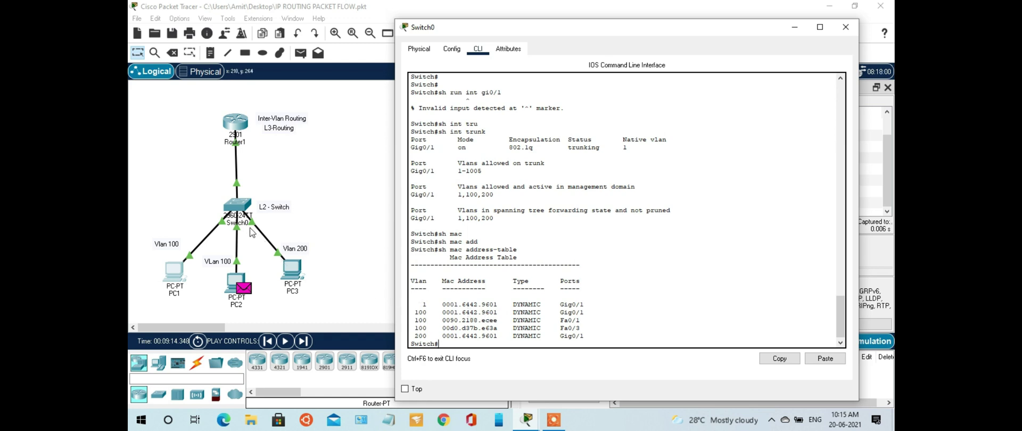
# Step: Highlight the VLAN 100 entries 0090.2188.ecee on Fa0/1 and 00d0.d37b.e63a on Fa0/3, then minimize Switch0
pyautogui.moveTo(447, 328); pyautogui.dragTo(580, 329)
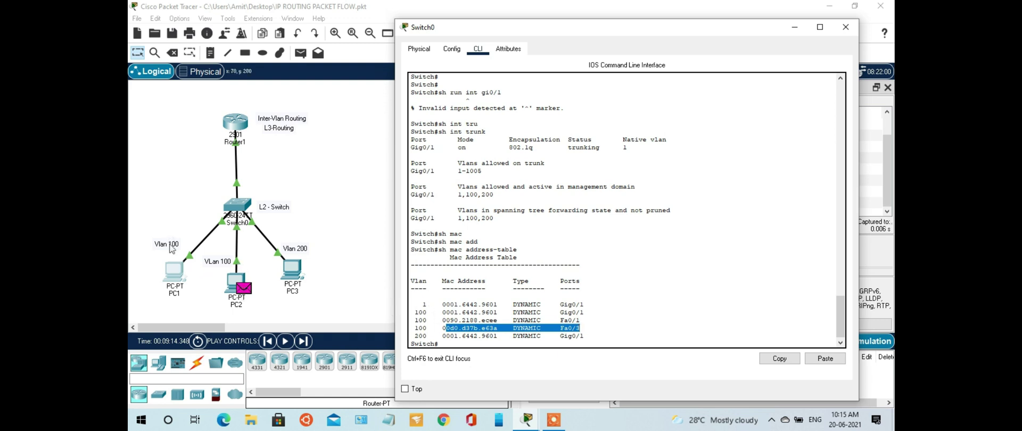
pyautogui.click(561, 320)
pyautogui.moveTo(561, 320); pyautogui.dragTo(581, 320)
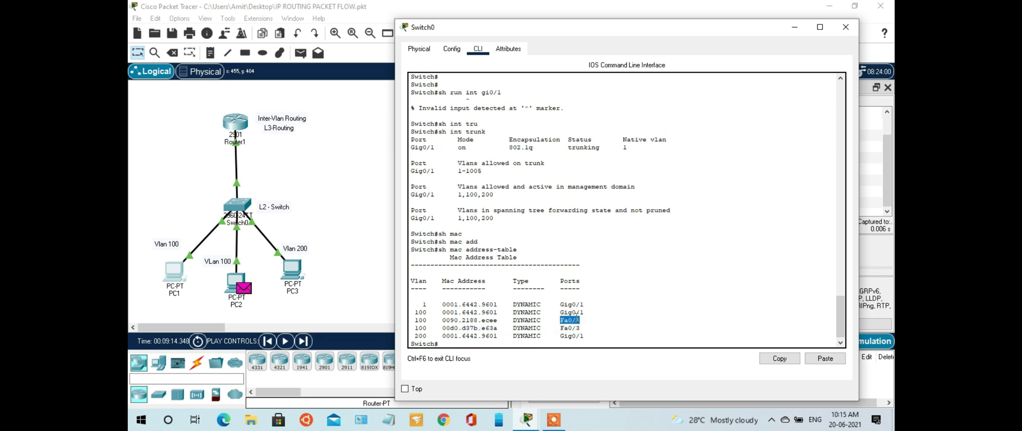
pyautogui.moveTo(430, 320); pyautogui.dragTo(581, 329)
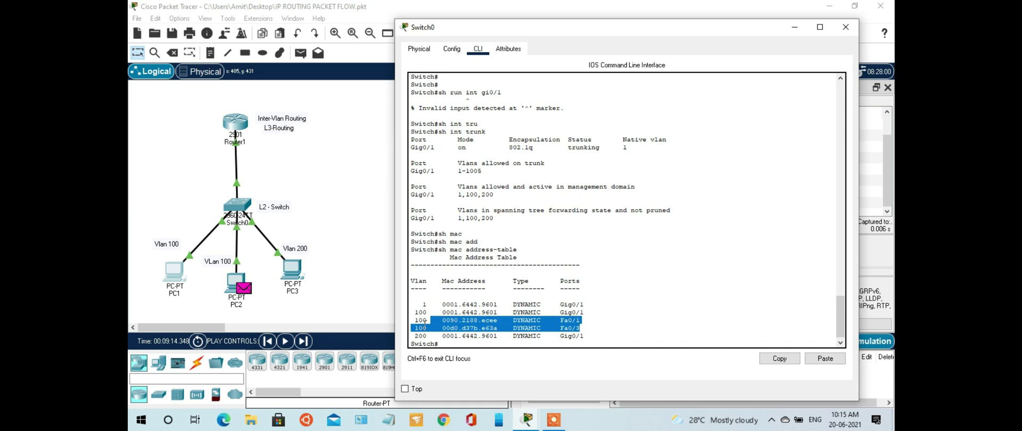
pyautogui.click(793, 31)
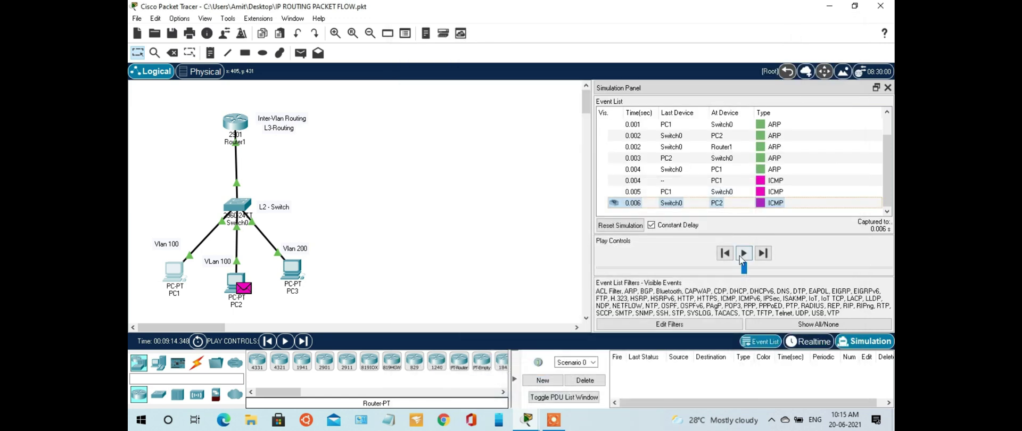
# Step: Forward two events so PC2's ICMP reply reaches PC1 at 0.008 s, then go to Realtime mode
pyautogui.click(765, 256)
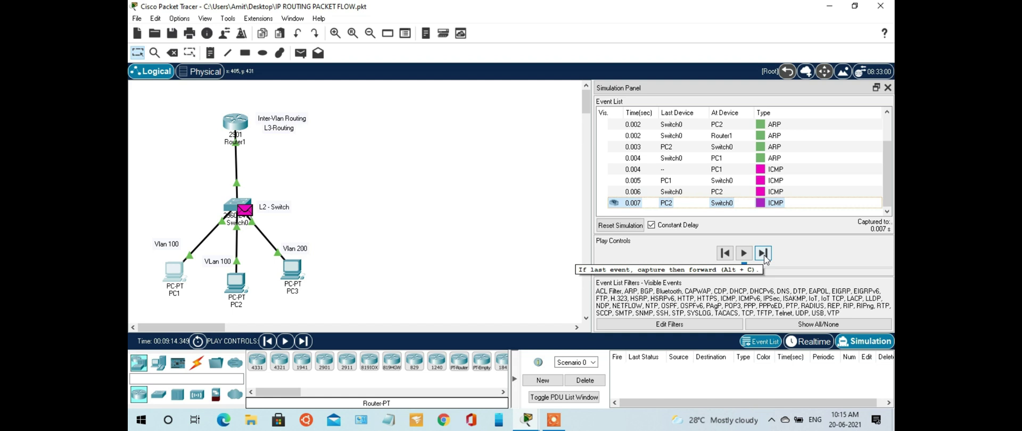
pyautogui.click(764, 256)
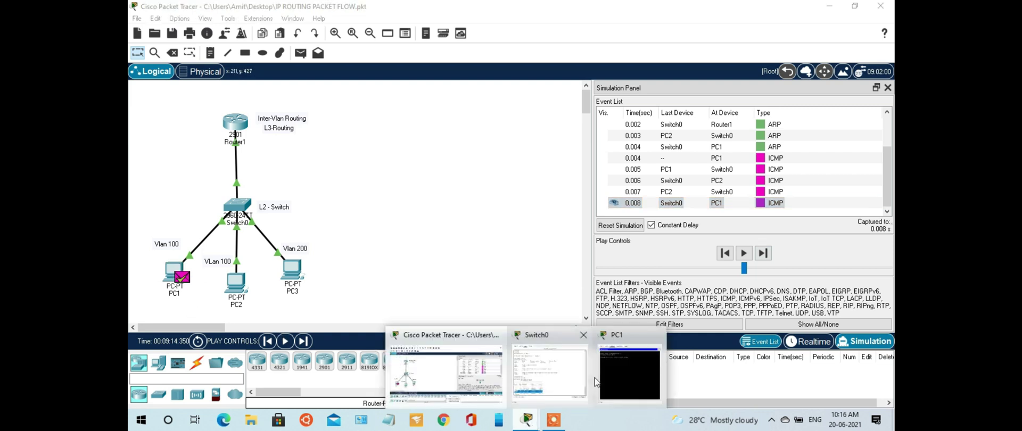
pyautogui.click(810, 342)
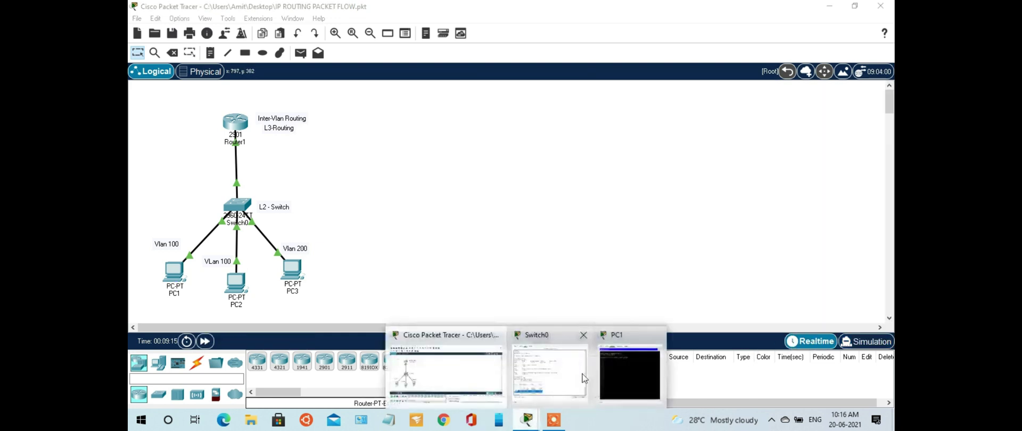
pyautogui.click(627, 367)
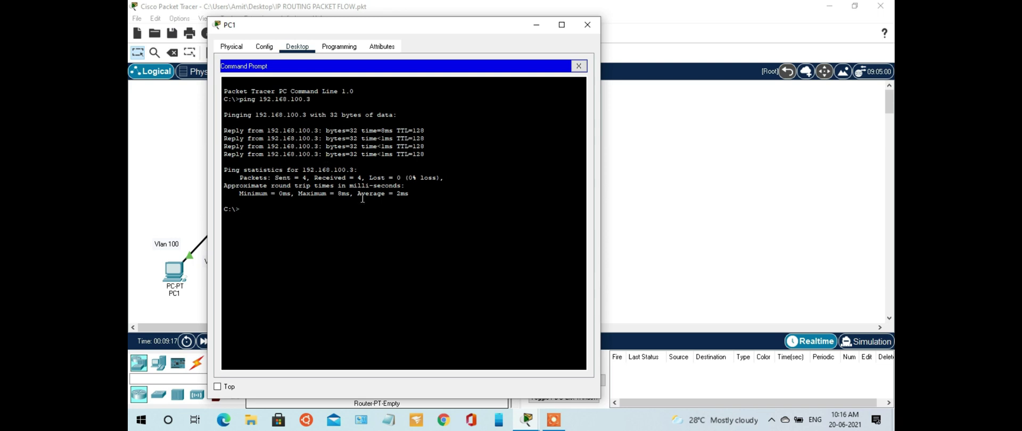
pyautogui.click(538, 25)
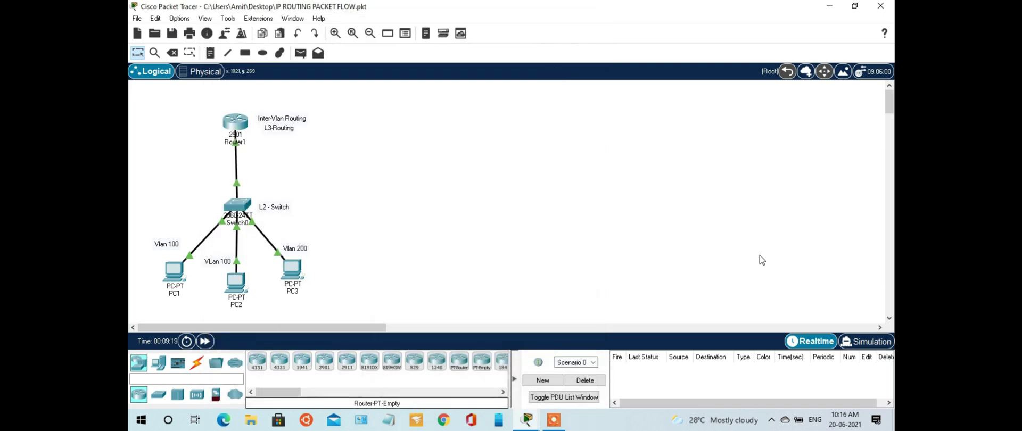
pyautogui.click(865, 340)
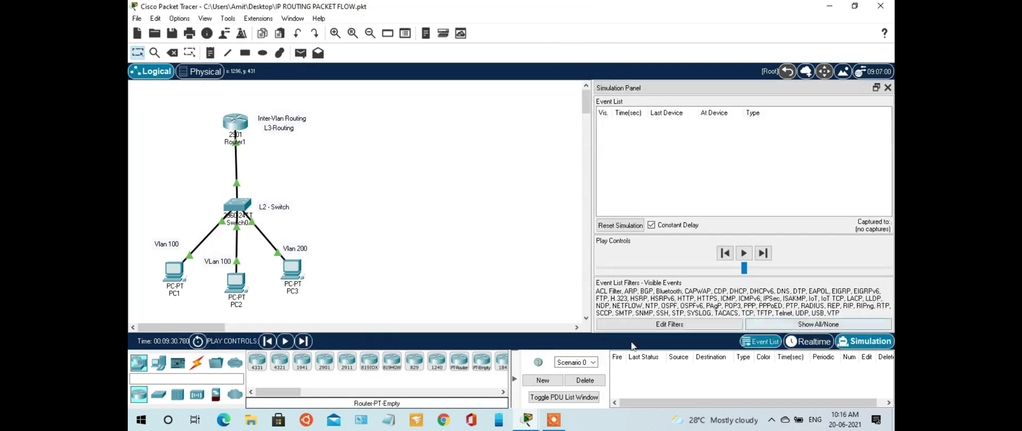
pyautogui.moveTo(530, 420)
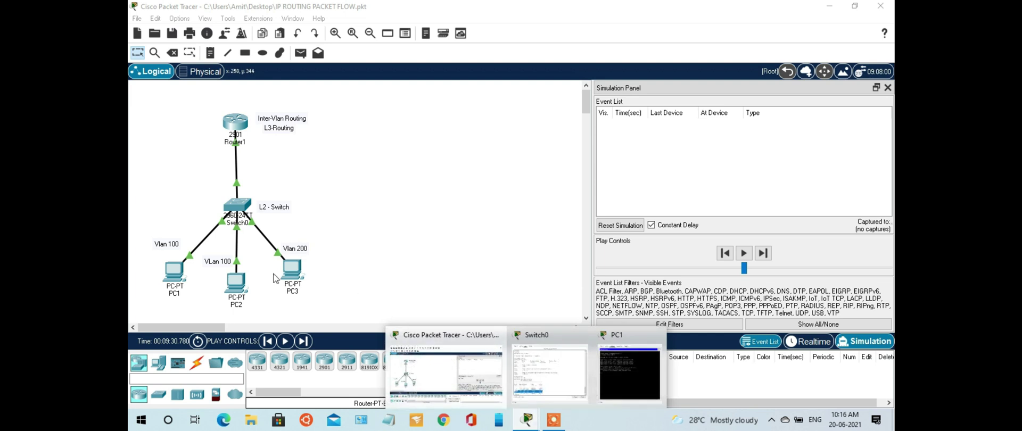
pyautogui.click(292, 270)
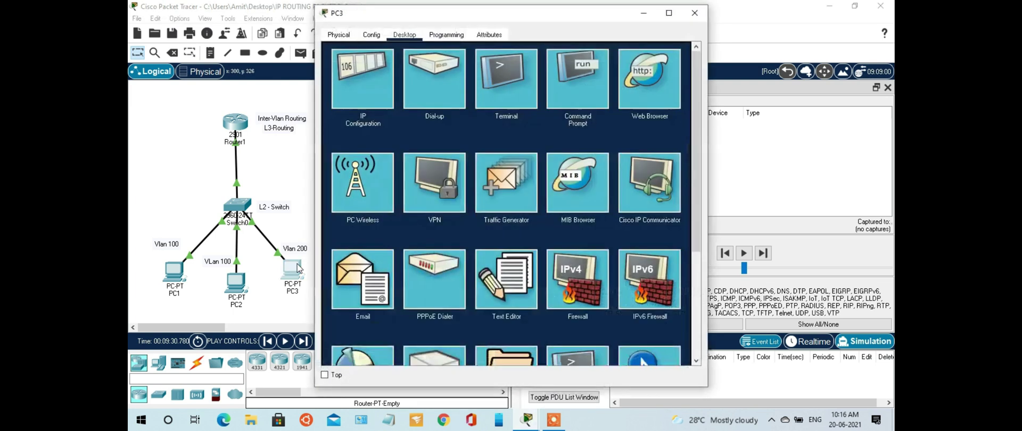
pyautogui.click(380, 72)
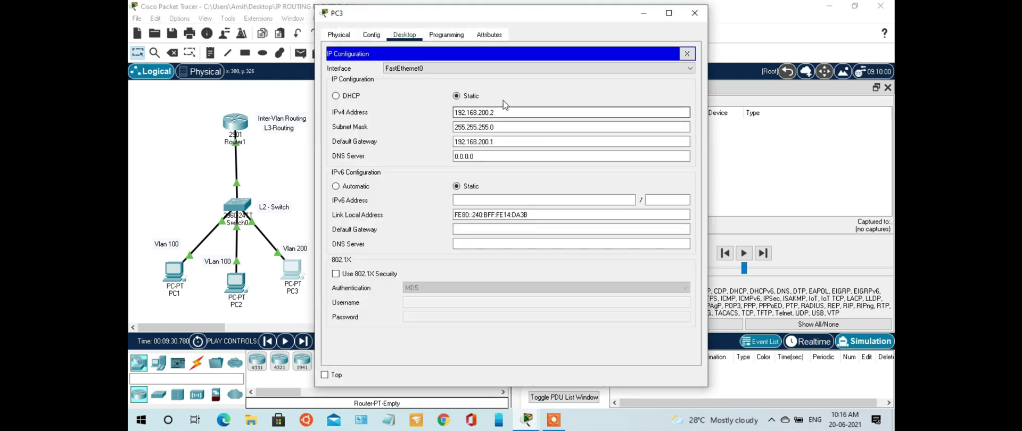
pyautogui.click(694, 13)
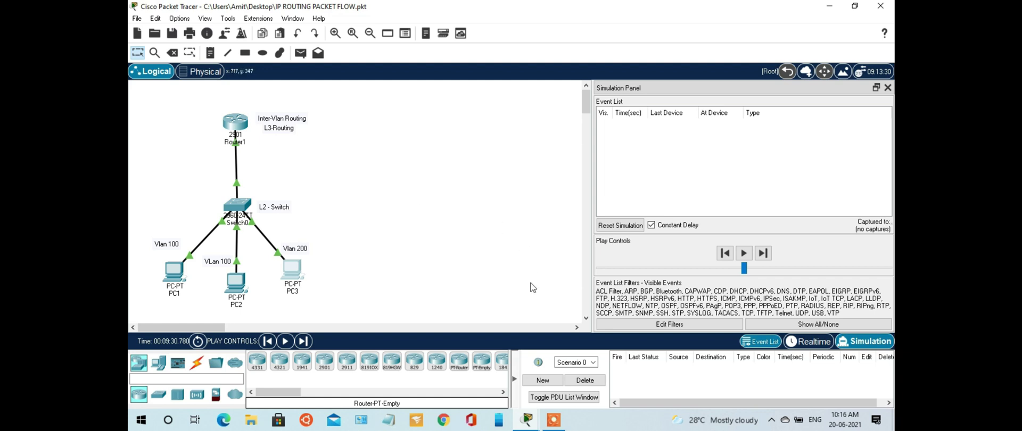
pyautogui.click(183, 272)
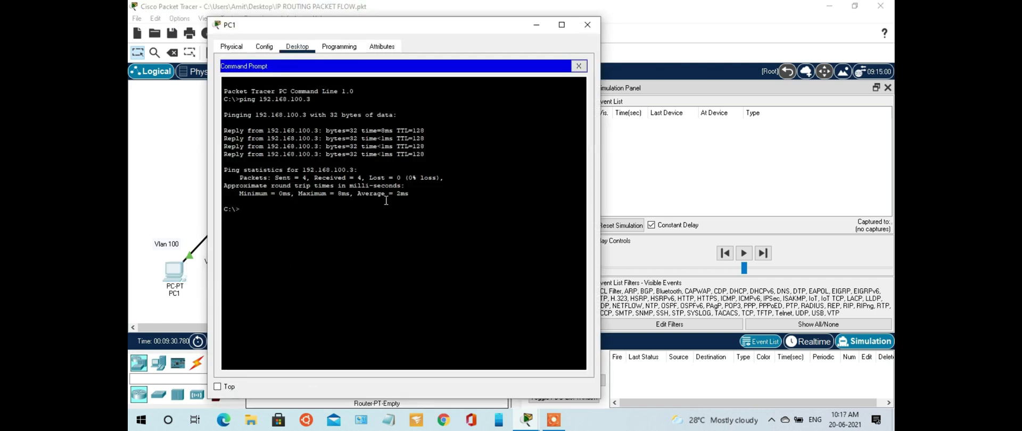
# Step: Enter 'ping 192.168.200.2' at PC1's prompt without running it, and confirm PC3's address
pyautogui.moveTo(331, 25); pyautogui.dragTo(445, 27)
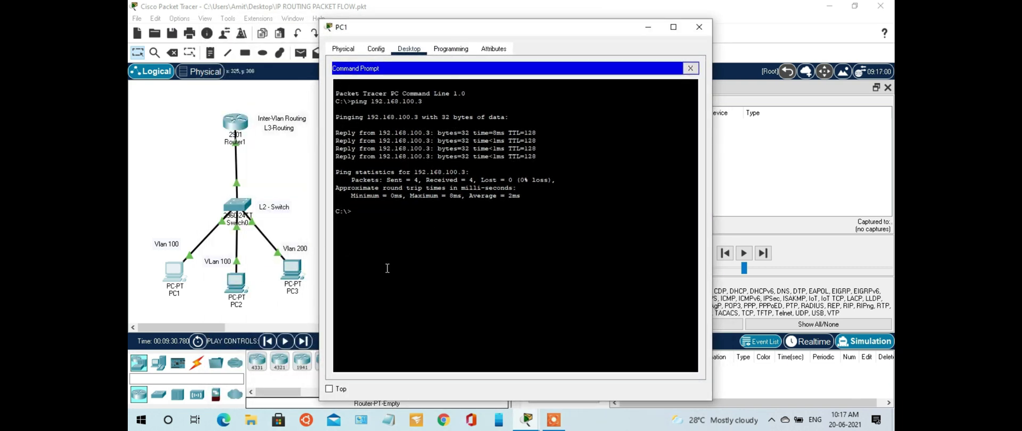
pyautogui.write('ping 182')
pyautogui.press('BackSpace')
pyautogui.press('BackSpace')
pyautogui.press('BackSpace')
pyautogui.write('92.168.200.2')
pyautogui.click(658, 32)
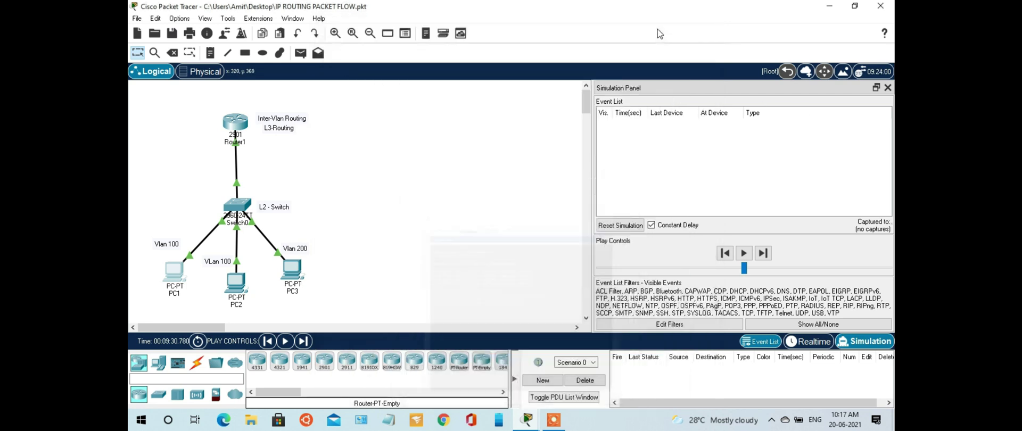
pyautogui.moveTo(293, 271)
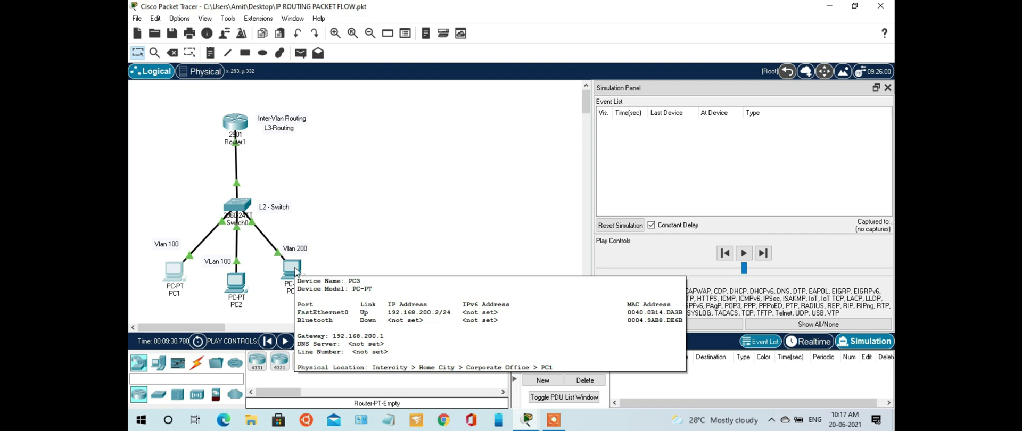
pyautogui.moveTo(525, 422)
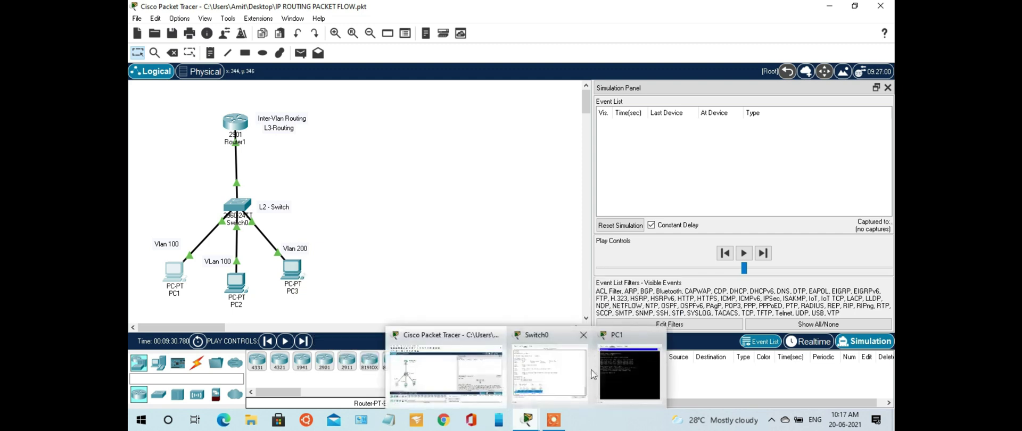
pyautogui.click(640, 374)
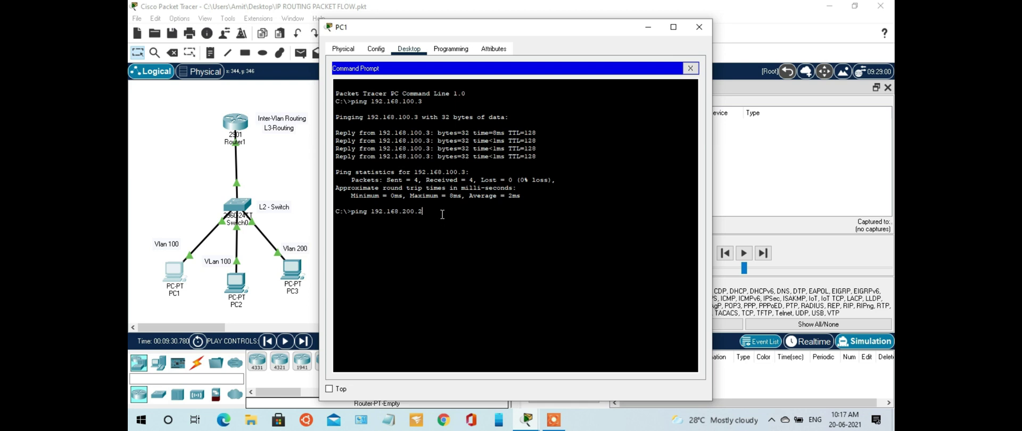
# Step: Run PC1's ping to 192.168.200.2 and set the PC1 window aside to watch the events
pyautogui.press('Return')
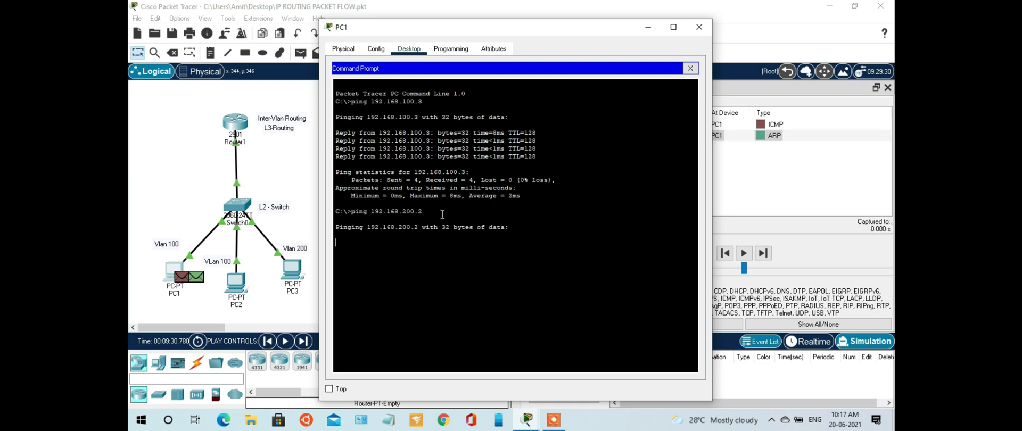
pyautogui.click(655, 32)
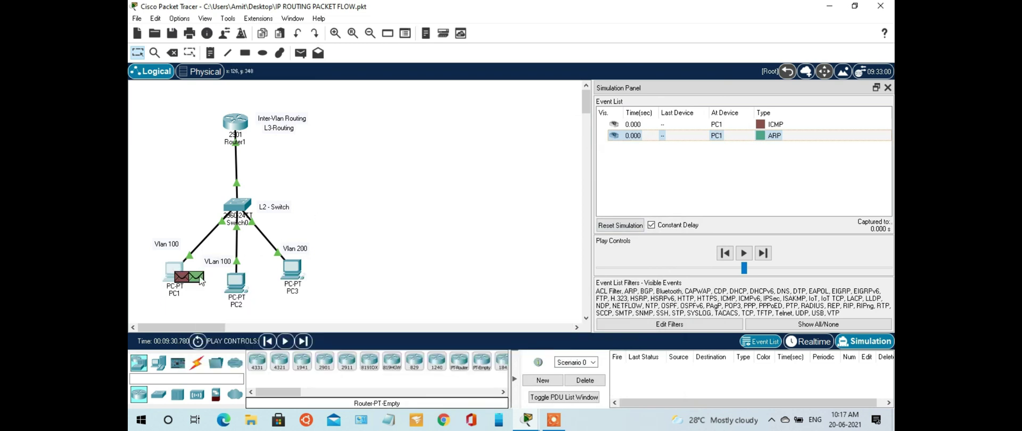
pyautogui.moveTo(199, 281)
# Step: Review the layers of PC1's ARP broadcast details, close them, and advance one simulation step
pyautogui.click(195, 283)
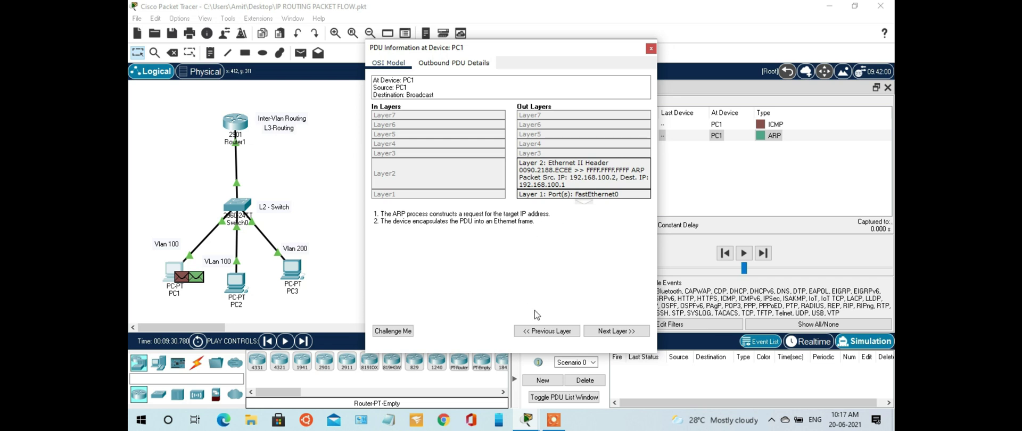
pyautogui.click(621, 331)
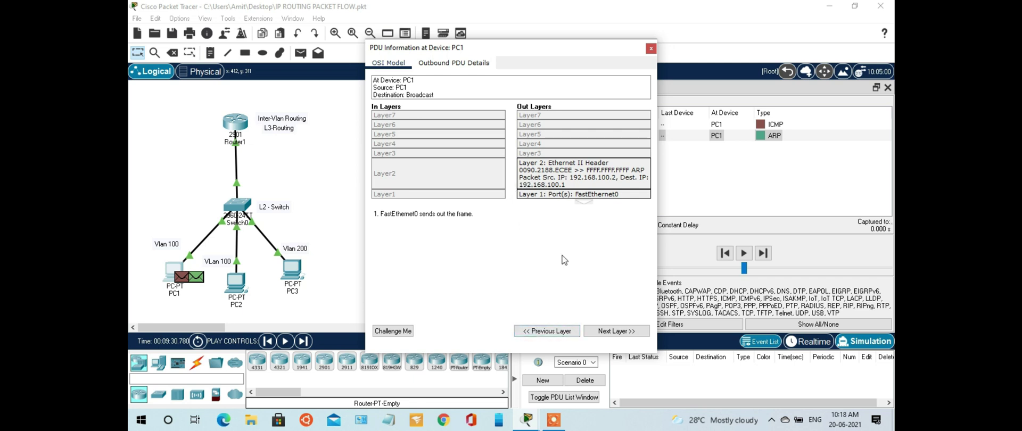
pyautogui.click(550, 332)
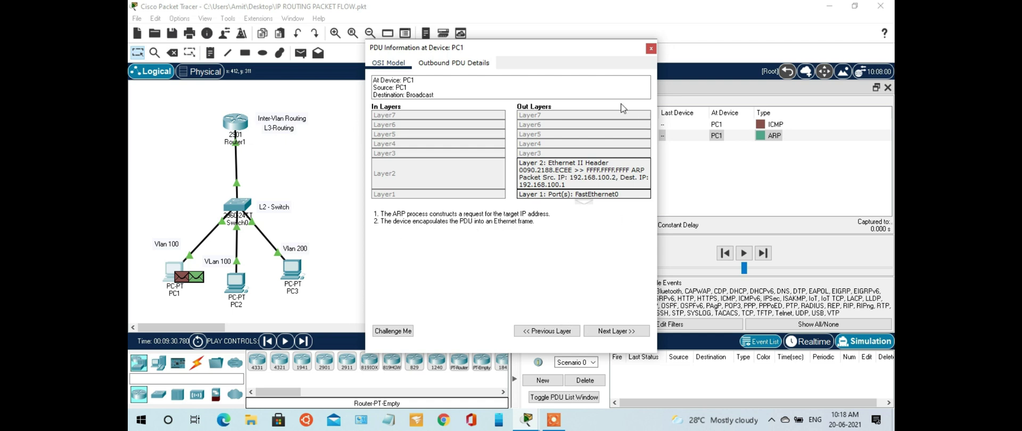
pyautogui.click(650, 49)
pyautogui.click(760, 135)
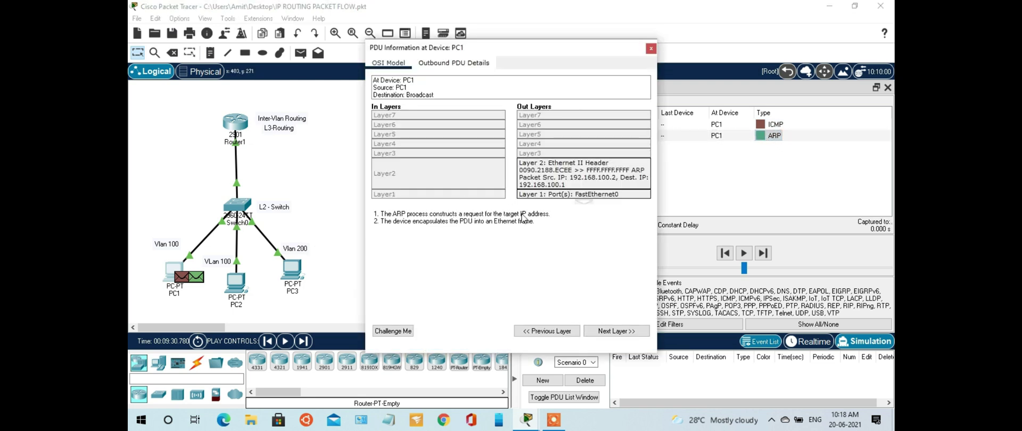
pyautogui.click(651, 49)
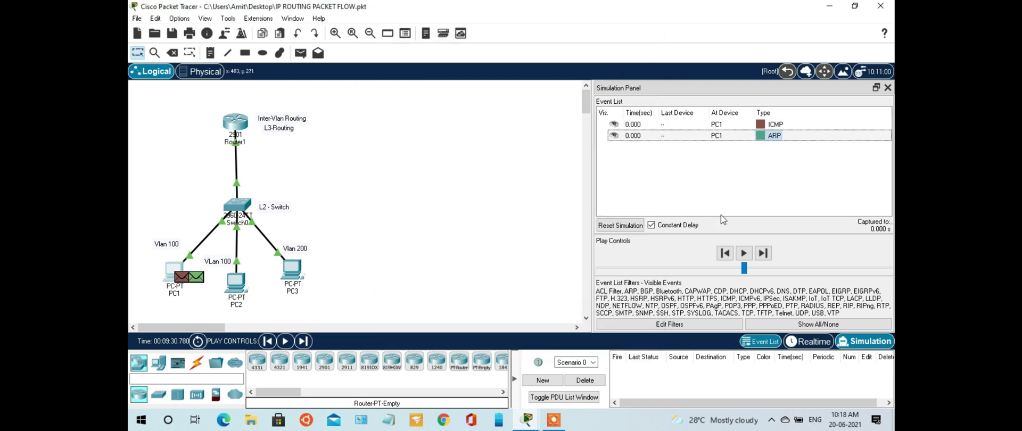
pyautogui.click(762, 253)
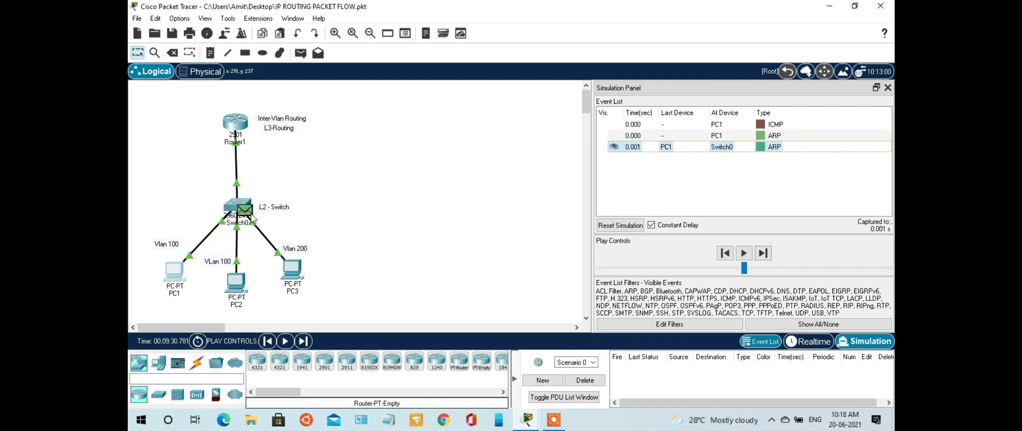
# Step: Read Switch0's six processing steps for the ARP broadcast, then bring back Switch0's CLI
pyautogui.moveTo(252, 217)
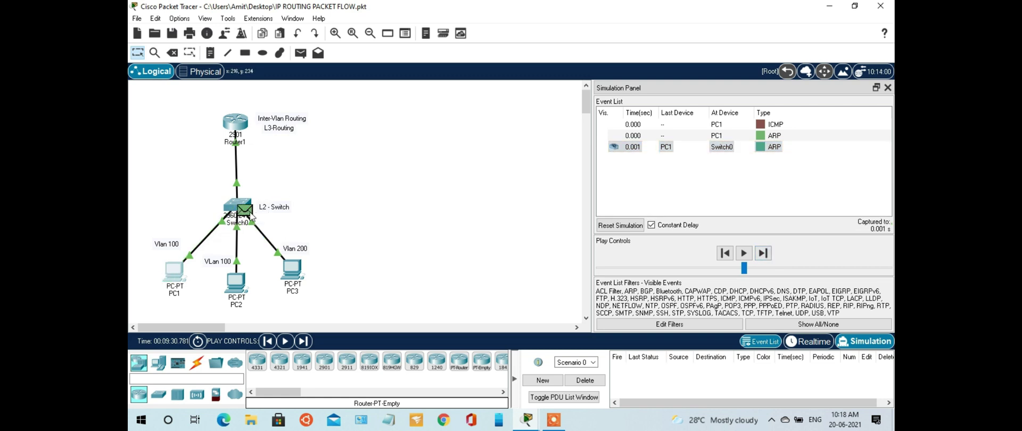
pyautogui.click(253, 216)
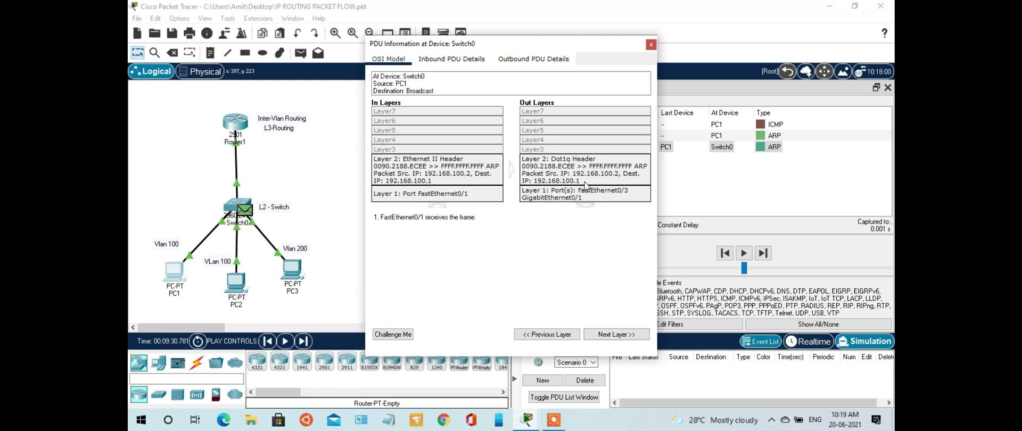
pyautogui.click(618, 334)
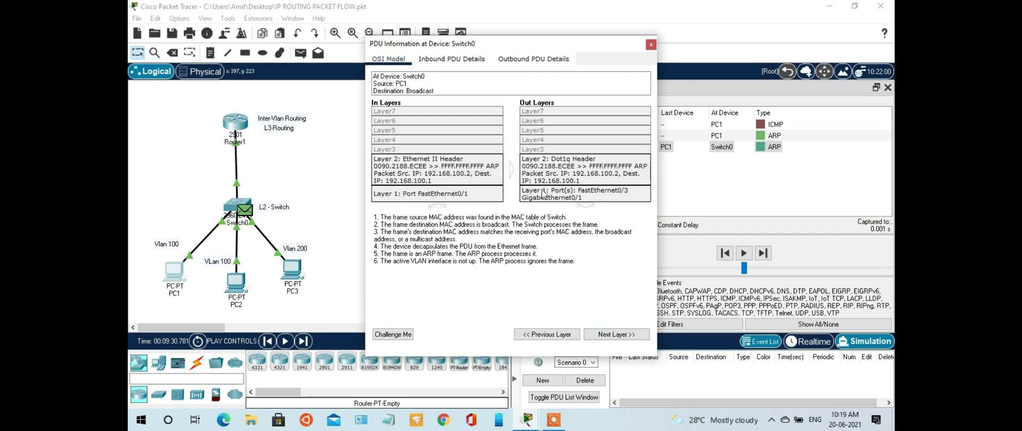
pyautogui.click(530, 421)
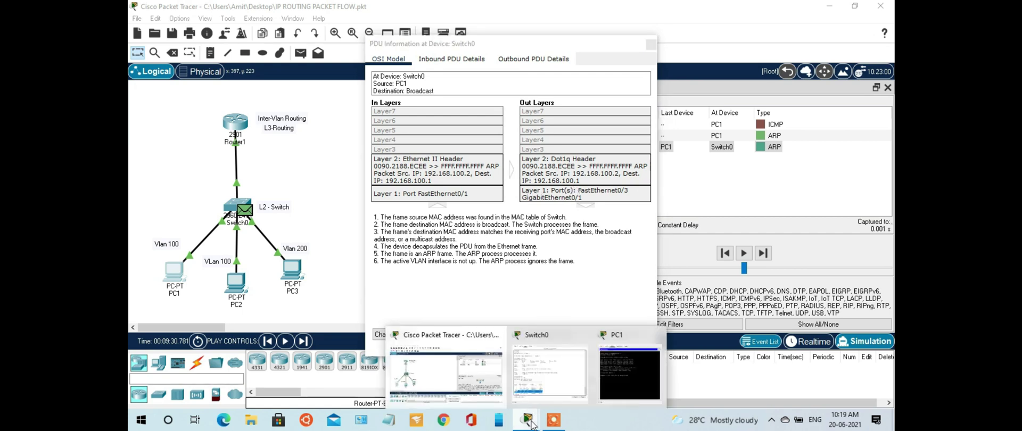
pyautogui.click(551, 373)
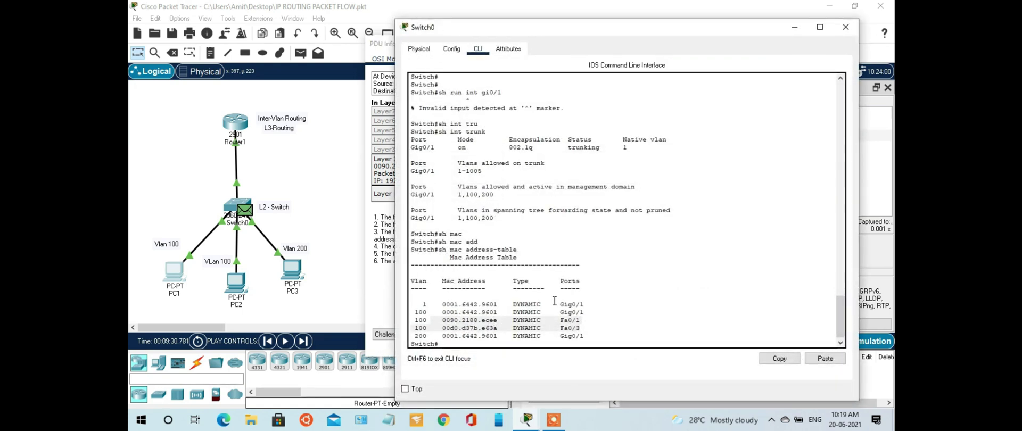
# Step: Run 'sh arp' and 'sh ip arp' on Switch0, both empty, then minimize its window
pyautogui.click(495, 334)
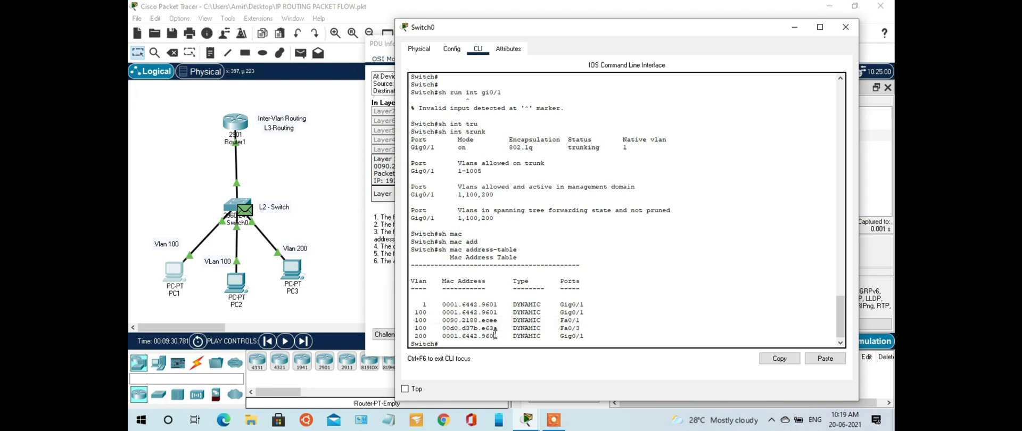
pyautogui.press('Return')
pyautogui.write('sh arp')
pyautogui.press('Tab')
pyautogui.press('Return')
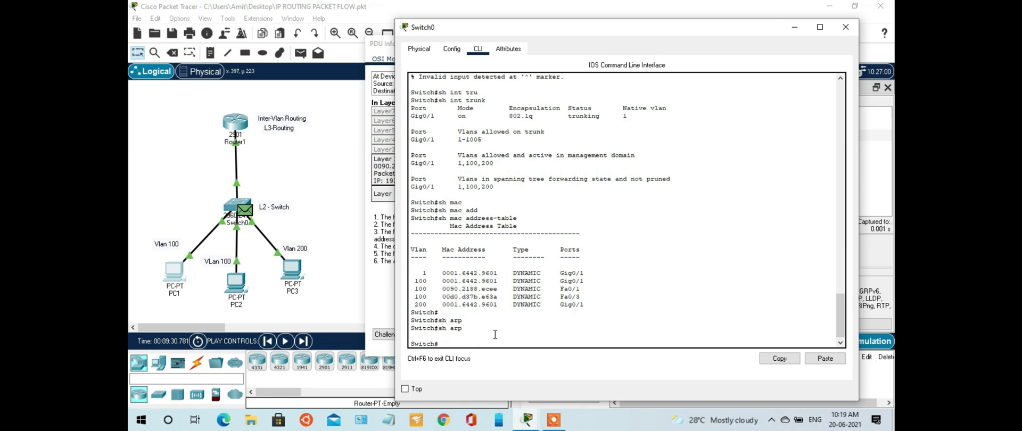
pyautogui.write('sh ip arp')
pyautogui.press('Tab')
pyautogui.press('Return')
pyautogui.press('Return')
pyautogui.press('Return')
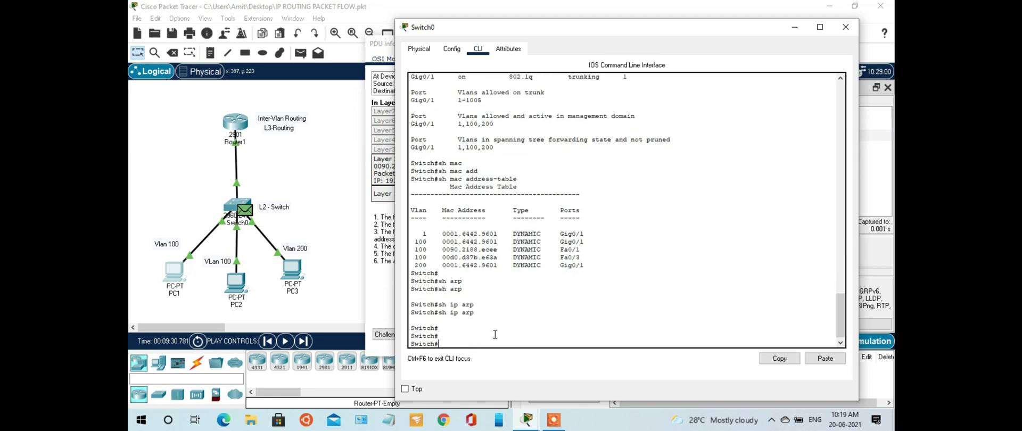
pyautogui.click(795, 27)
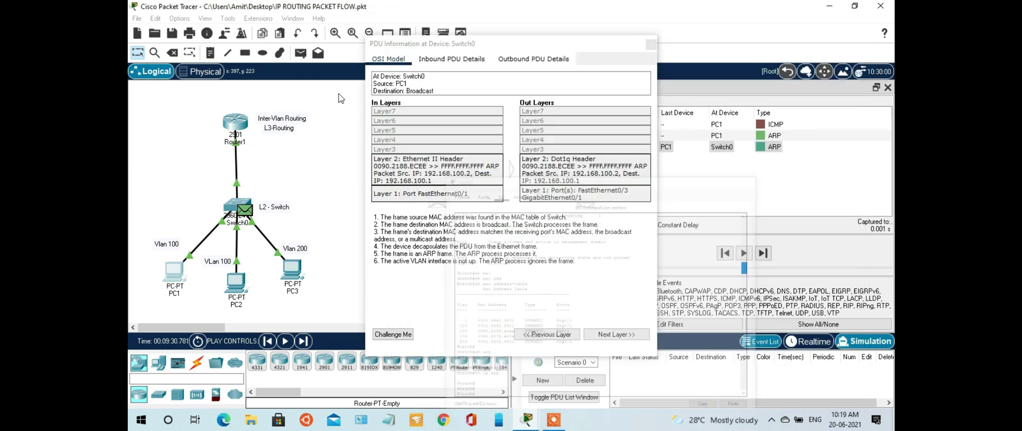
# Step: Open Router1's device window on its CLI tab
pyautogui.moveTo(233, 131)
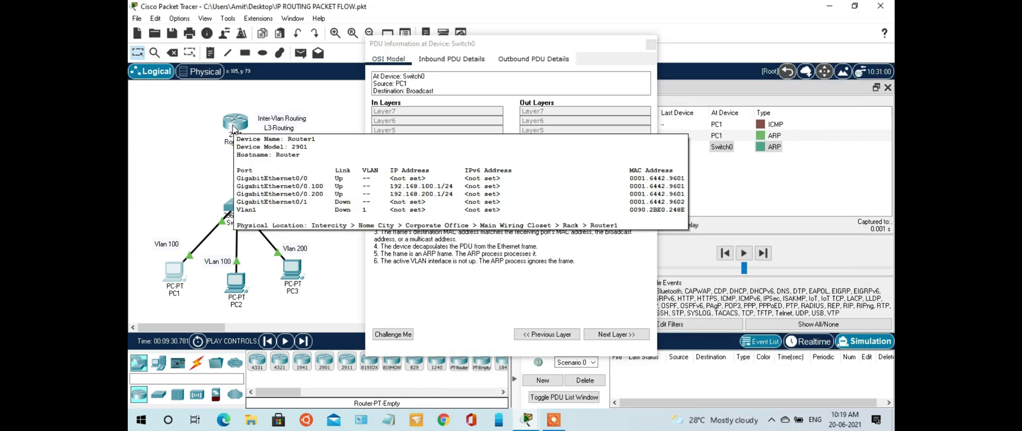
pyautogui.click(233, 130)
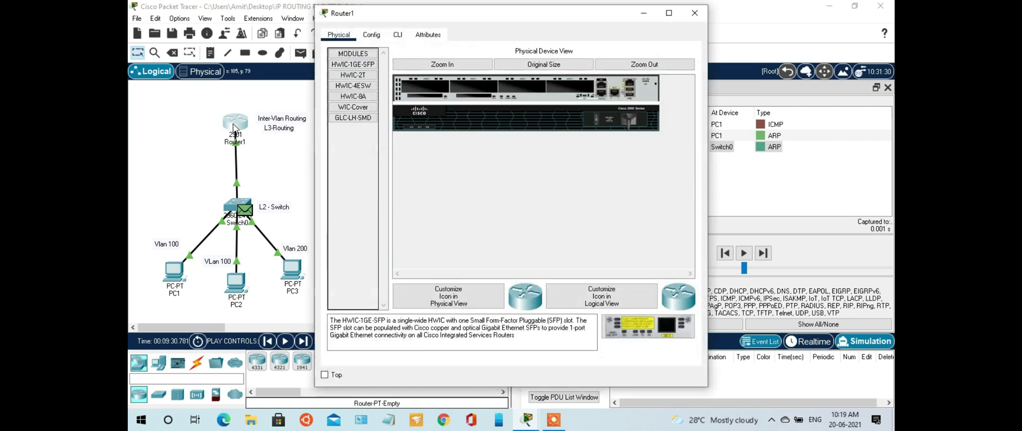
pyautogui.click(397, 35)
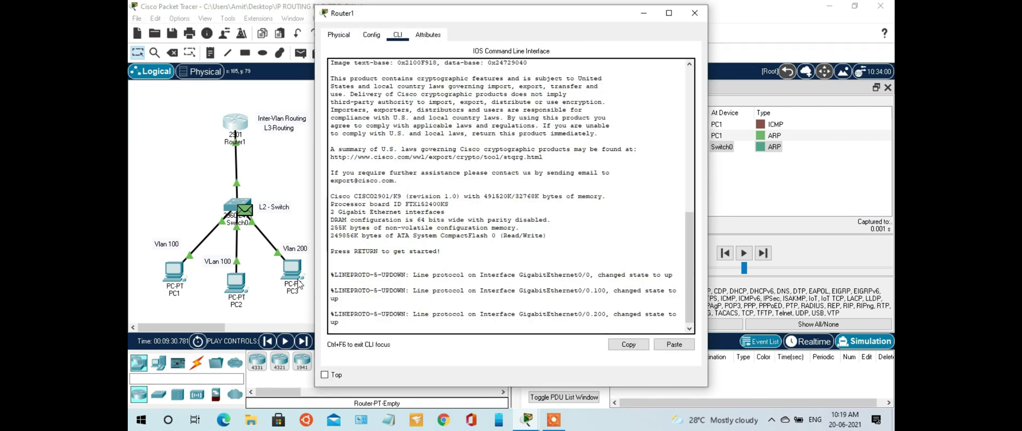
pyautogui.click(533, 281)
# Step: Enter privileged mode with 'en' and run 'sh arp' twice on Router1
pyautogui.press('Return')
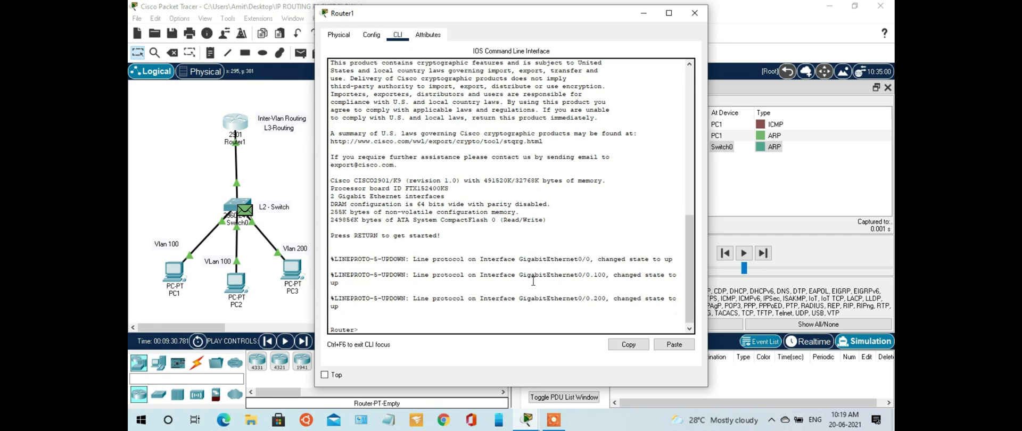
pyautogui.press('Return')
pyautogui.write('en')
pyautogui.press('Return')
pyautogui.write('sh arp')
pyautogui.press('Return')
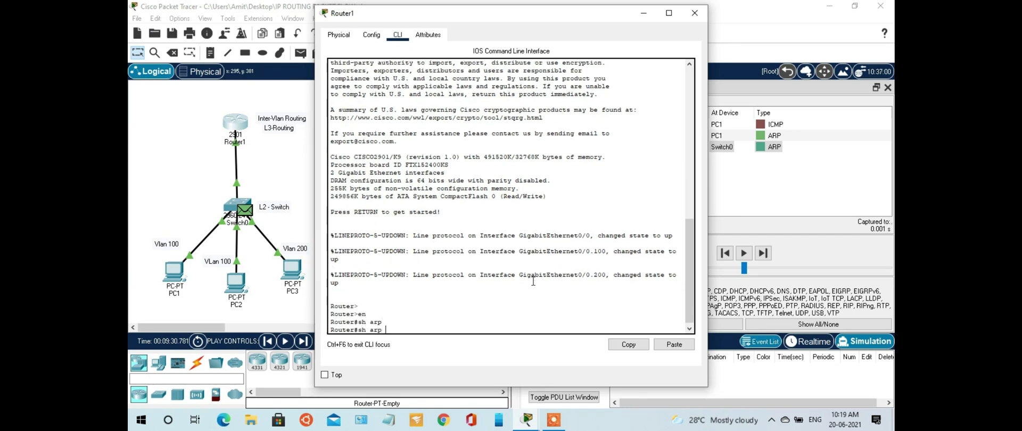
pyautogui.press('Up')
pyautogui.press('Return')
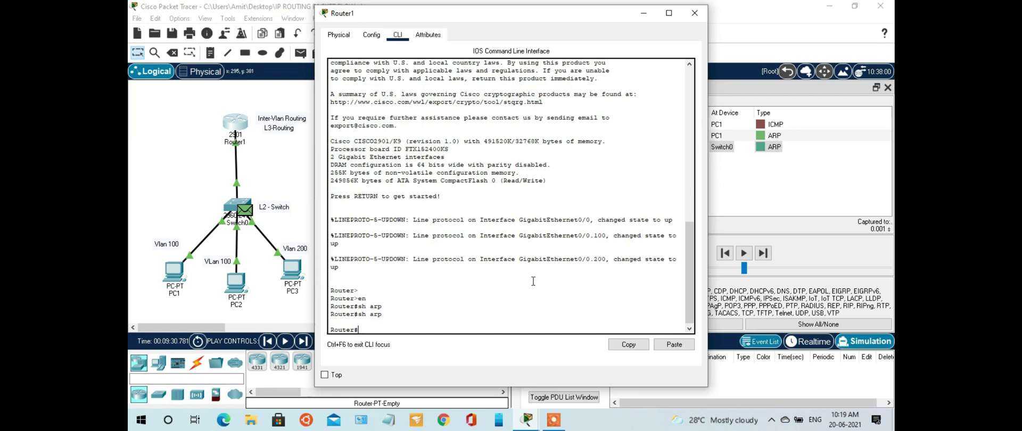
# Step: Read Switch0's layer explanations for the ARP broadcast, including its outgoing ports, then close them
pyautogui.click(245, 210)
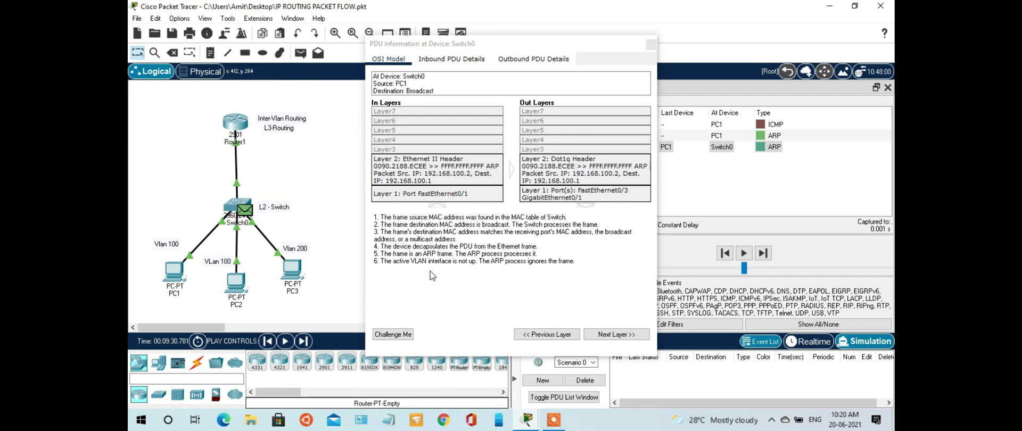
pyautogui.click(617, 335)
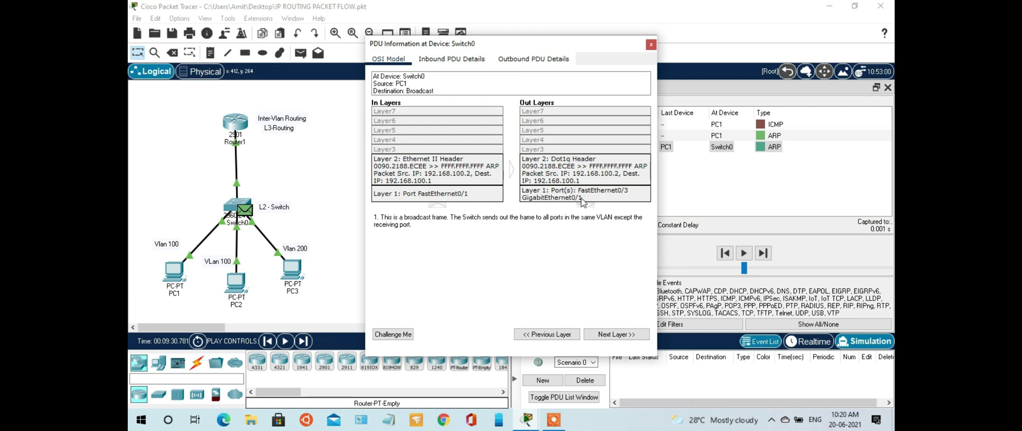
pyautogui.click(620, 337)
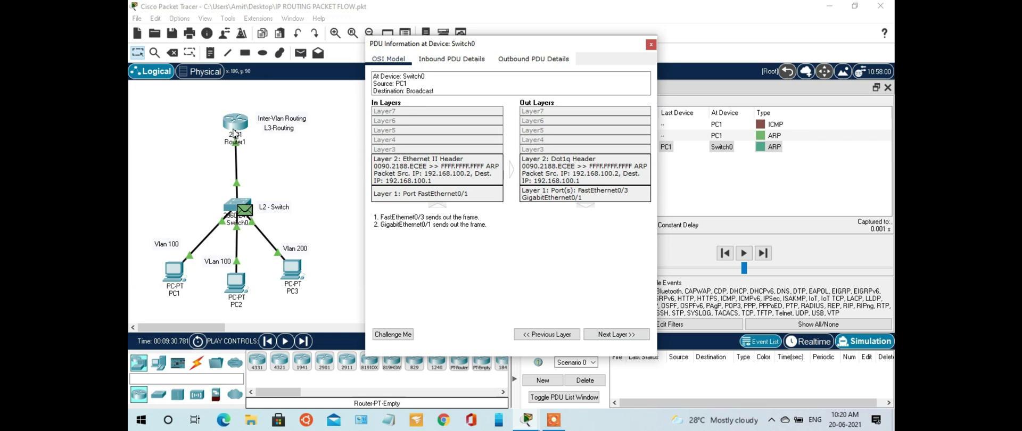
pyautogui.click(651, 46)
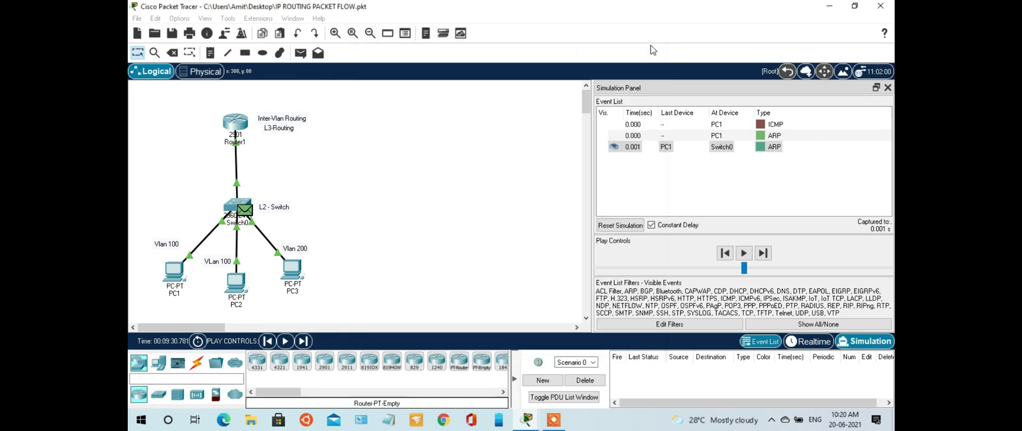
# Step: Advance the simulation to 0.002 s and open the ARP packet details at Router1
pyautogui.click(763, 254)
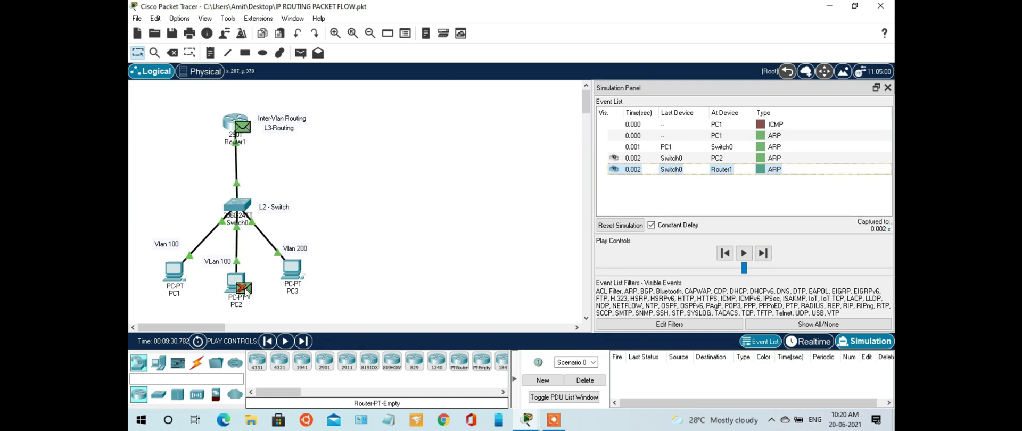
pyautogui.moveTo(239, 317)
pyautogui.click(242, 135)
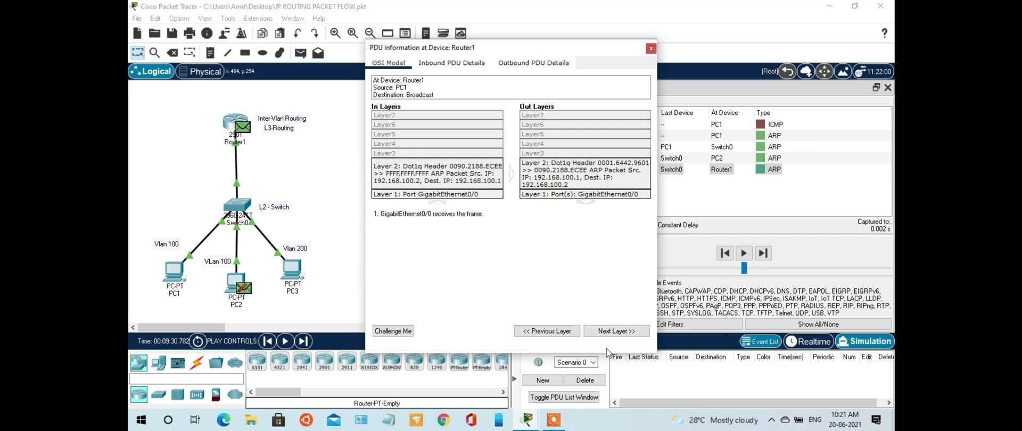
pyautogui.click(613, 331)
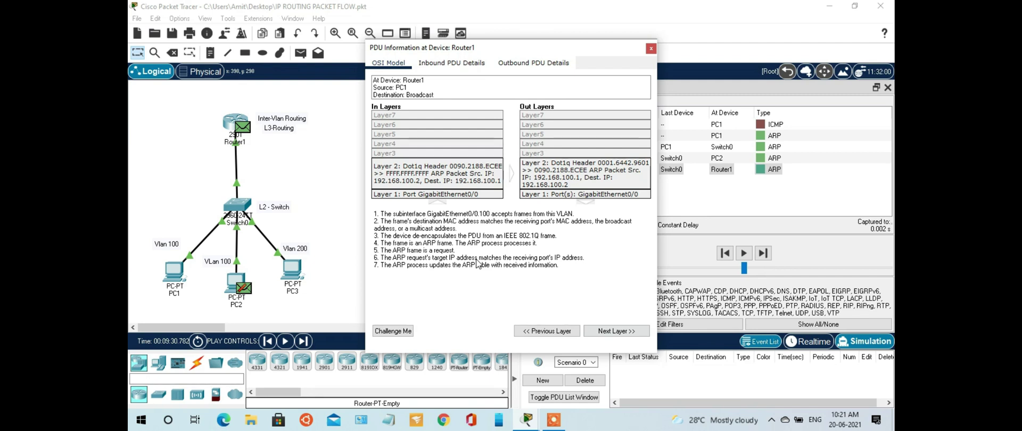
pyautogui.click(632, 330)
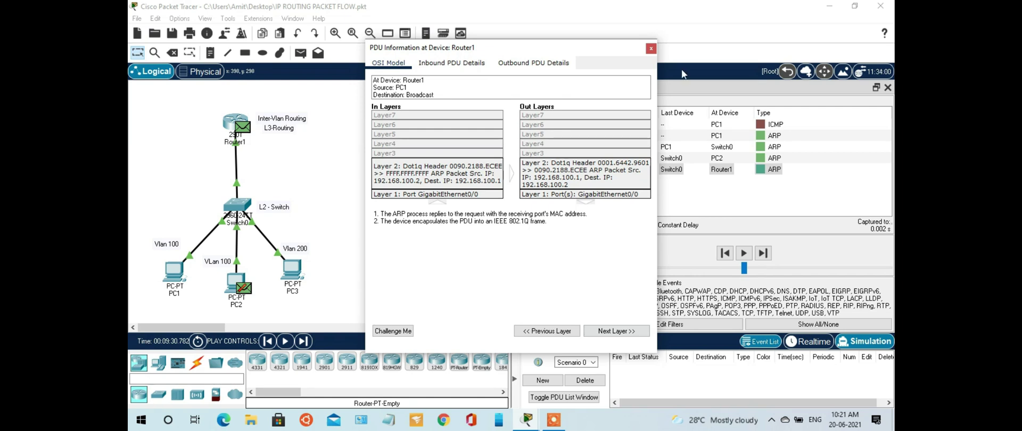
pyautogui.click(651, 50)
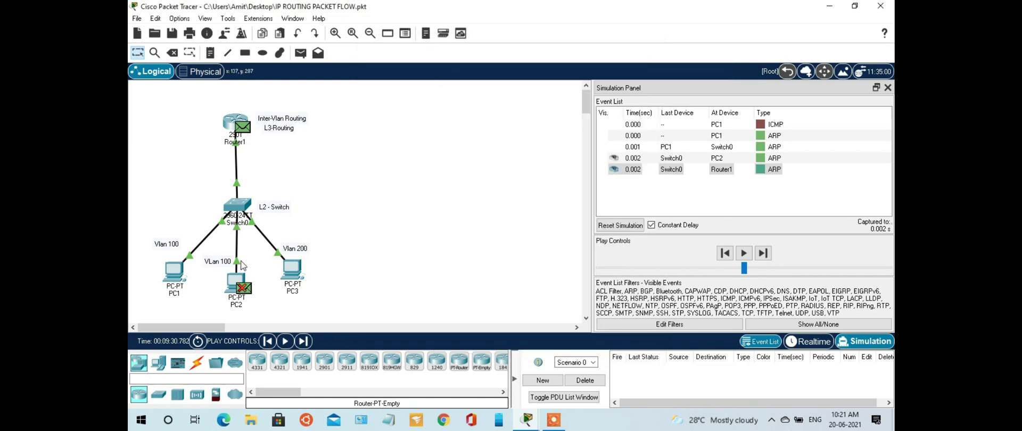
# Step: Advance the simulation to 0.004 s and inspect the ARP reply's PDU at Switch0 and PC1
pyautogui.click(763, 254)
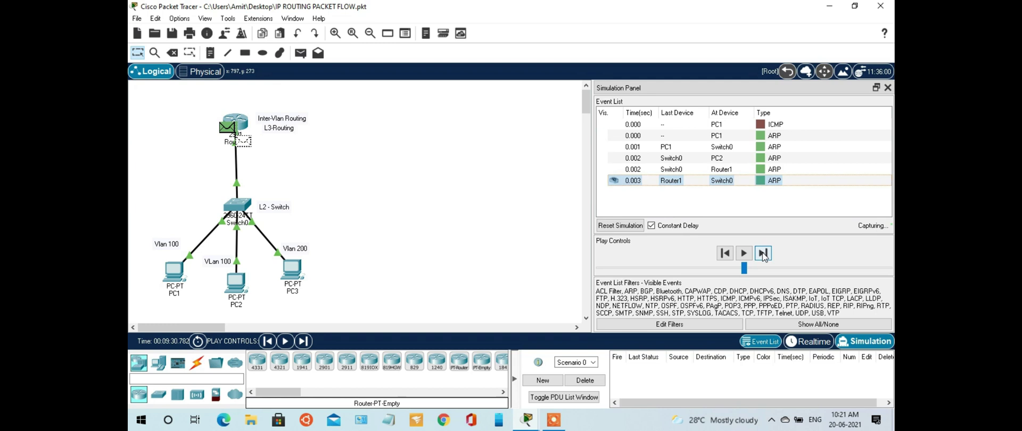
pyautogui.click(246, 210)
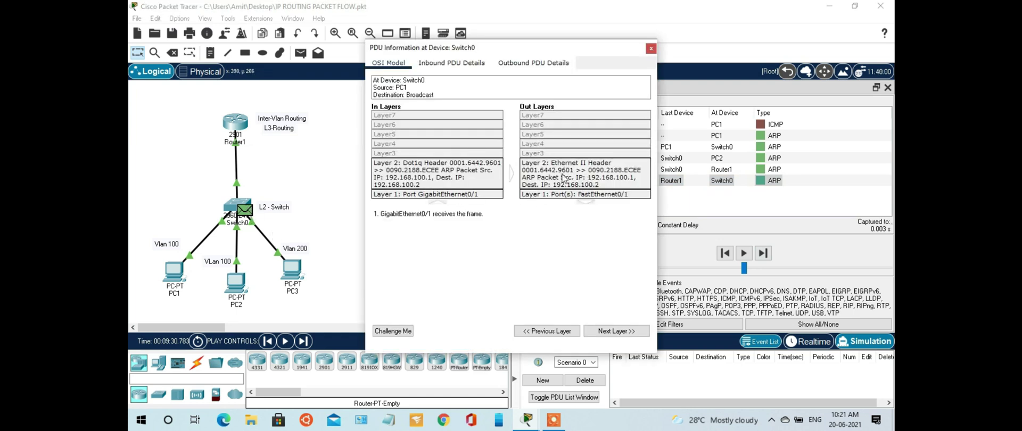
pyautogui.click(651, 48)
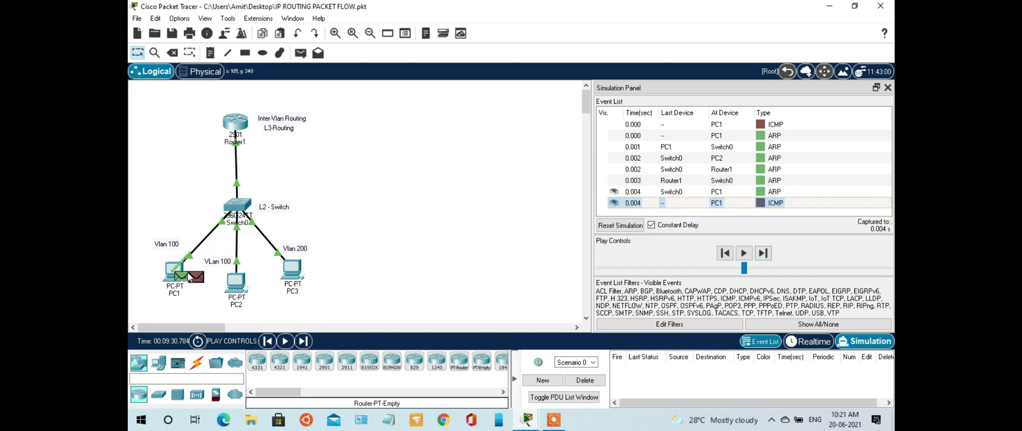
pyautogui.click(189, 277)
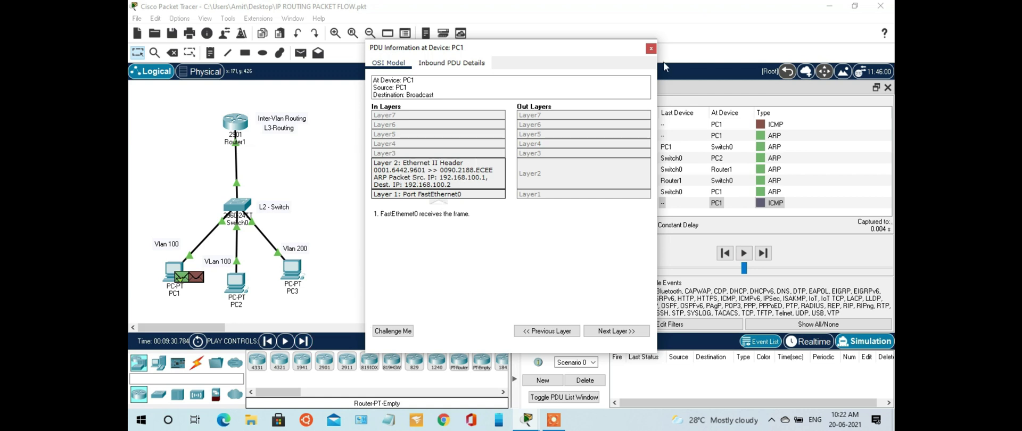
# Step: Inspect Layer 1 of PC1's ICMP PDU for 192.168.200.2, then advance the simulation to 0.006 s
pyautogui.click(650, 48)
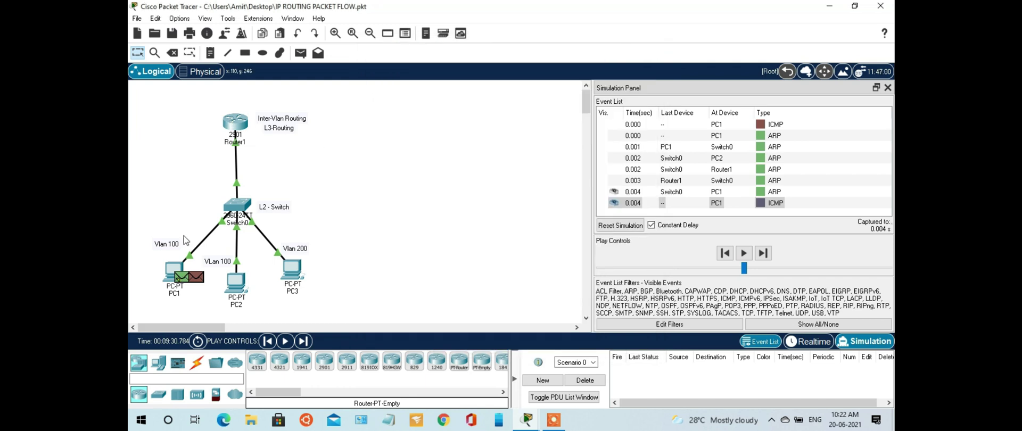
pyautogui.click(196, 275)
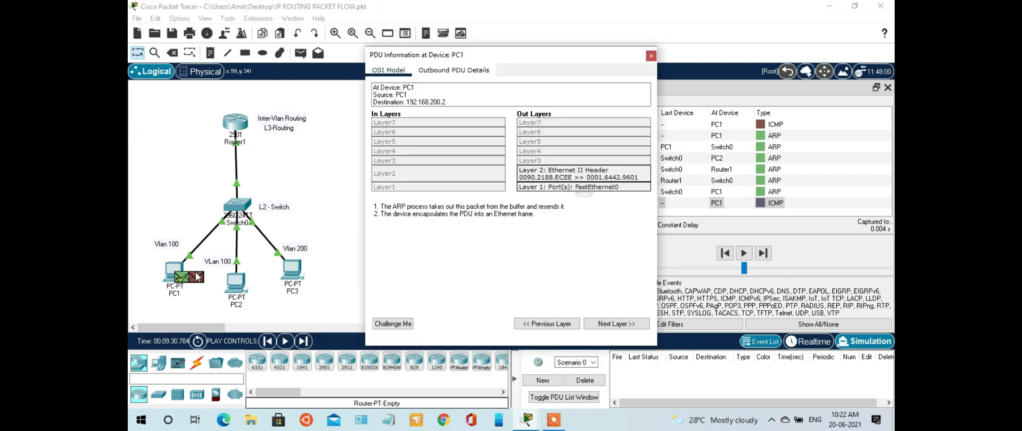
pyautogui.click(611, 325)
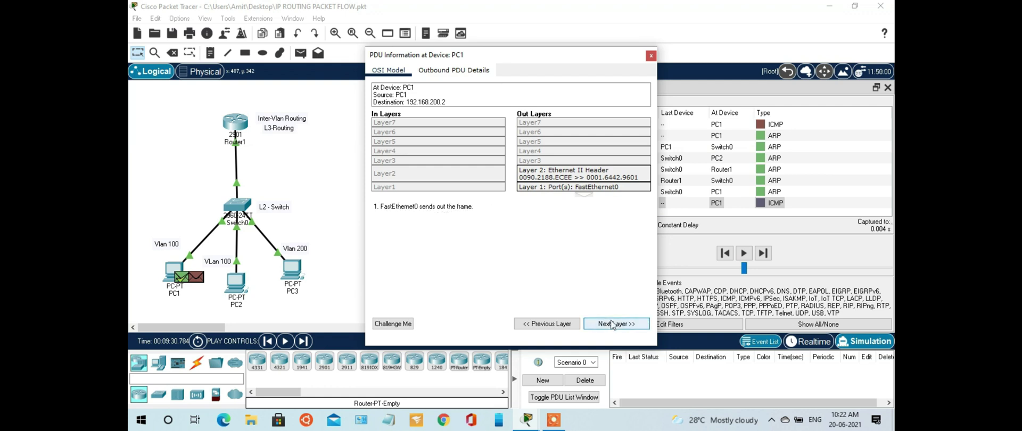
pyautogui.click(652, 56)
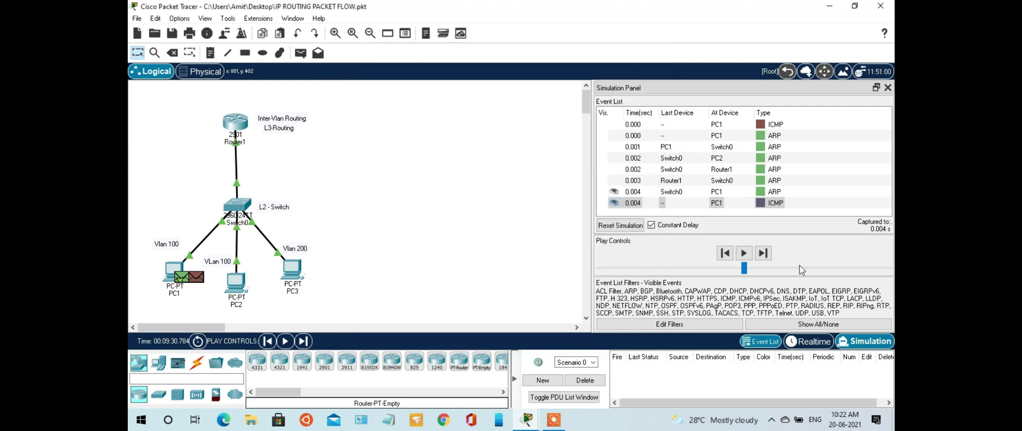
pyautogui.click(764, 254)
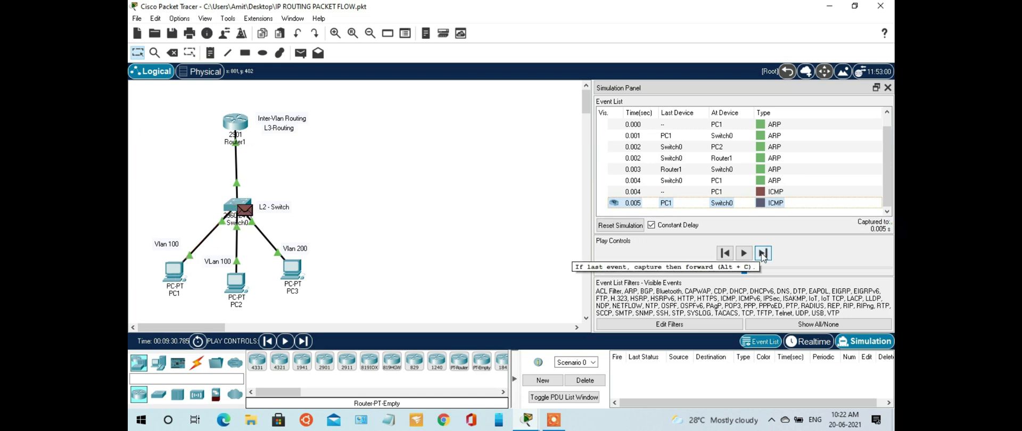
pyautogui.click(764, 254)
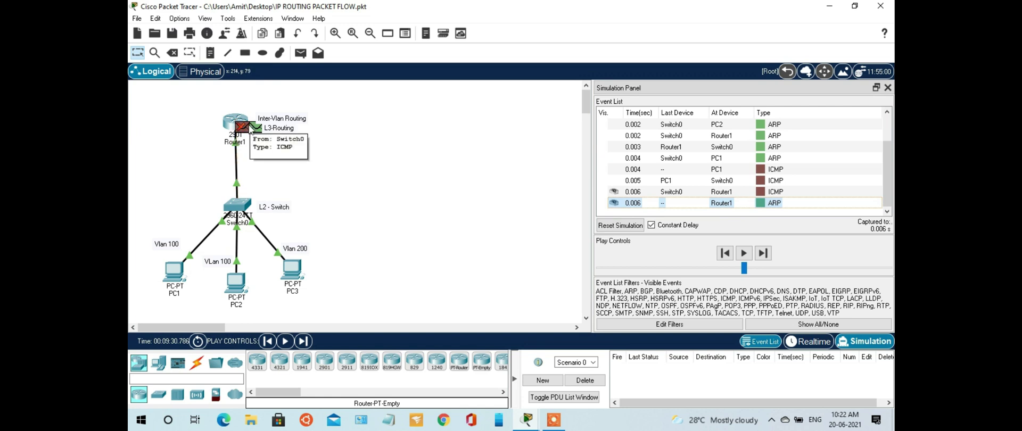
# Step: Inspect Router1's ARP request PDU at Layer 1 and step the simulation forward
pyautogui.click(256, 132)
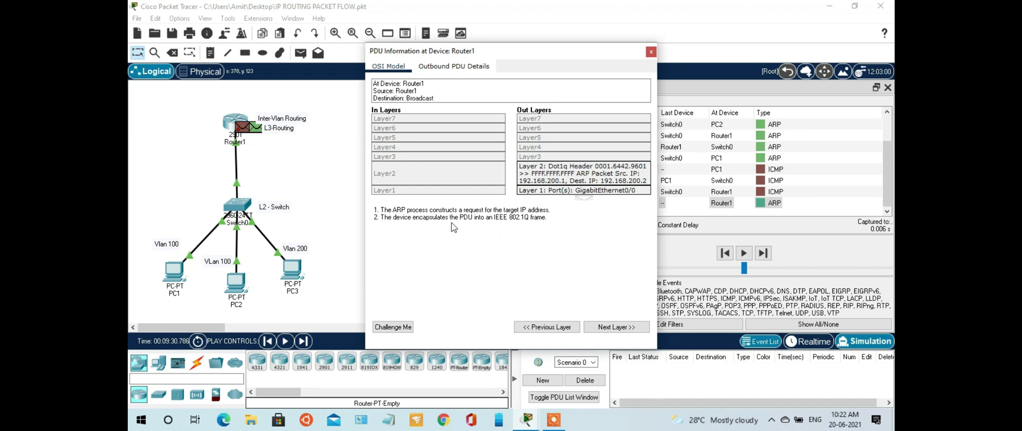
pyautogui.click(611, 330)
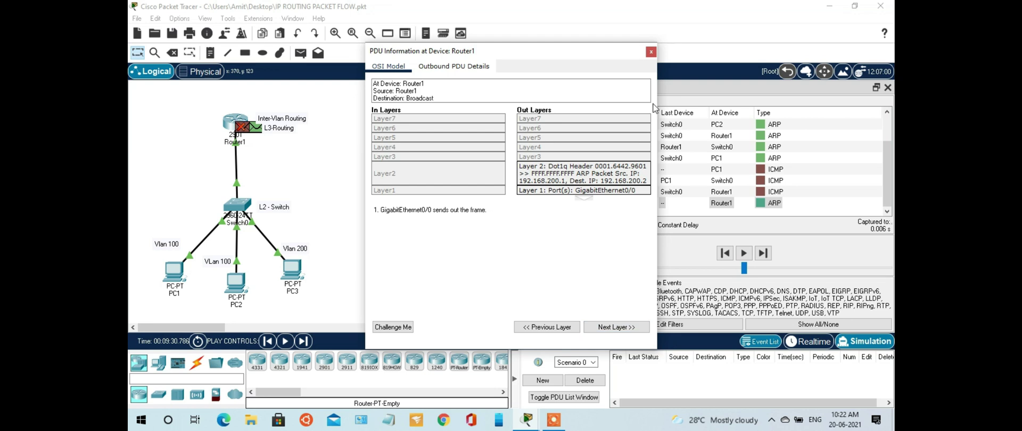
pyautogui.click(651, 52)
pyautogui.click(764, 254)
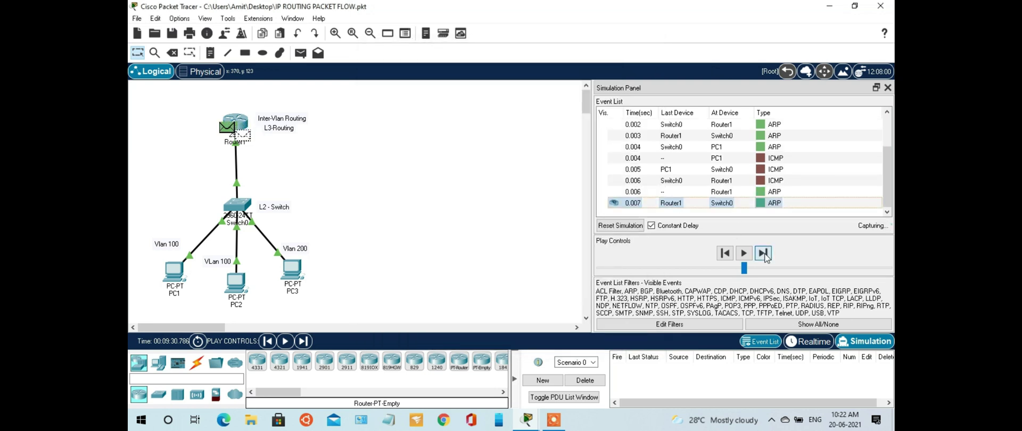
# Step: Inspect Switch0's Layer 2 processing of the ARP broadcast and advance to 0.008 s
pyautogui.click(246, 210)
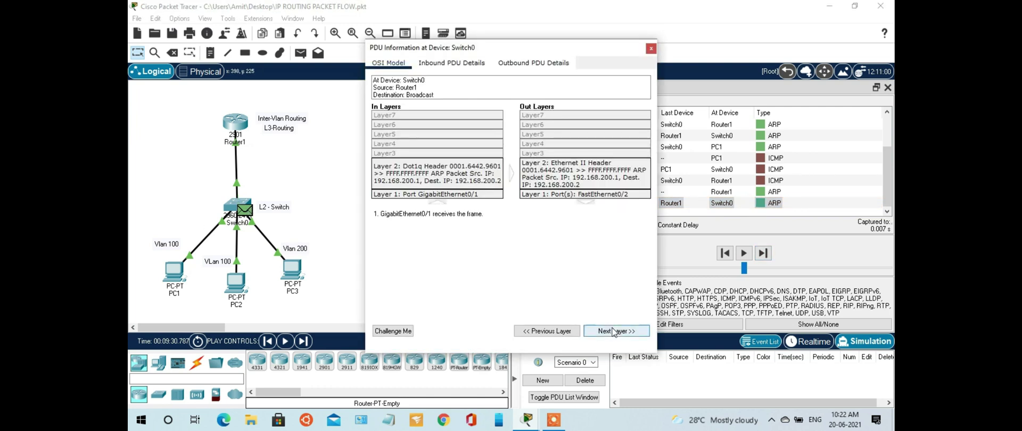
pyautogui.click(612, 332)
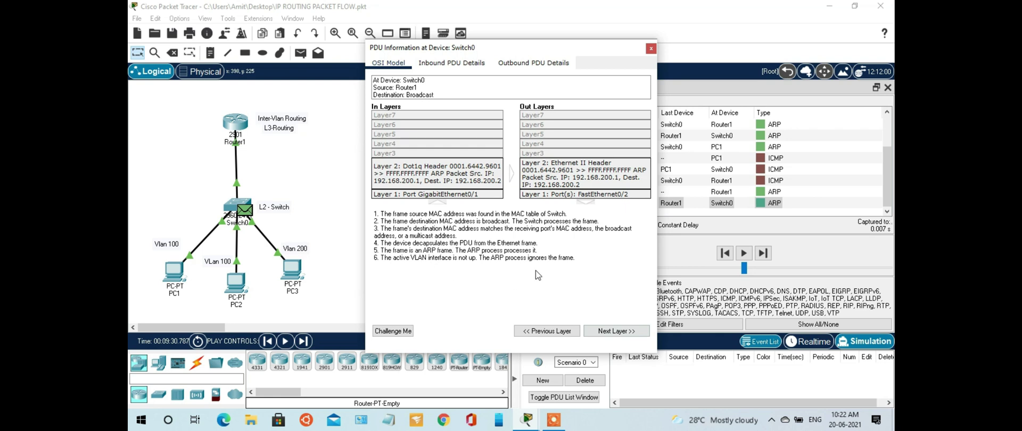
pyautogui.click(651, 50)
pyautogui.click(763, 252)
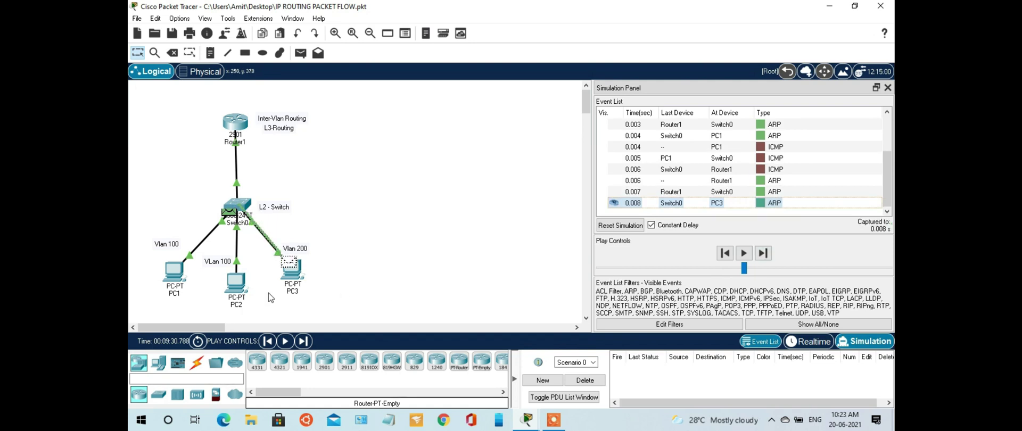
# Step: Inspect how PC3 processes the ARP frame, then forward its reply through Switch0 to Router1
pyautogui.moveTo(305, 283)
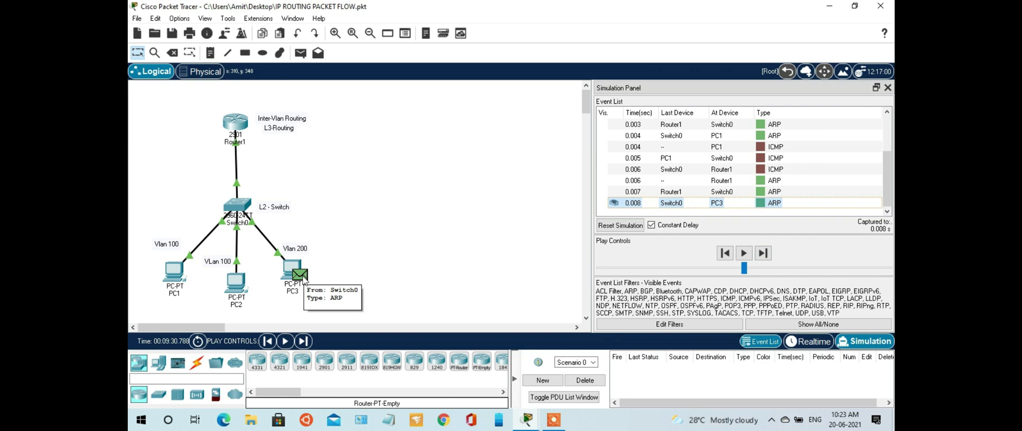
pyautogui.click(301, 277)
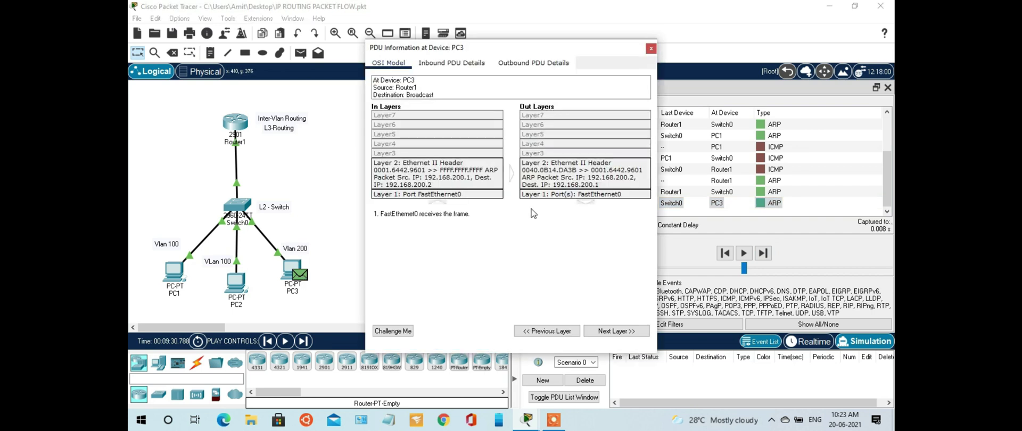
pyautogui.click(622, 331)
pyautogui.click(651, 48)
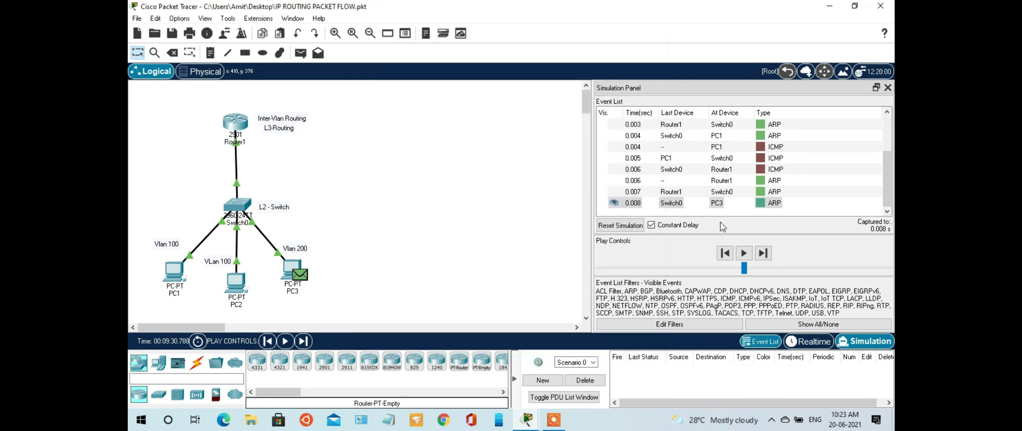
pyautogui.click(767, 256)
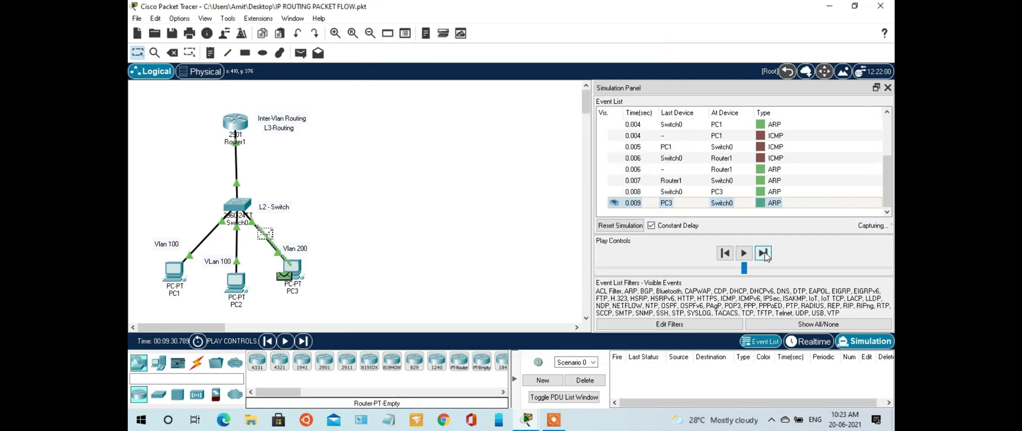
pyautogui.click(765, 254)
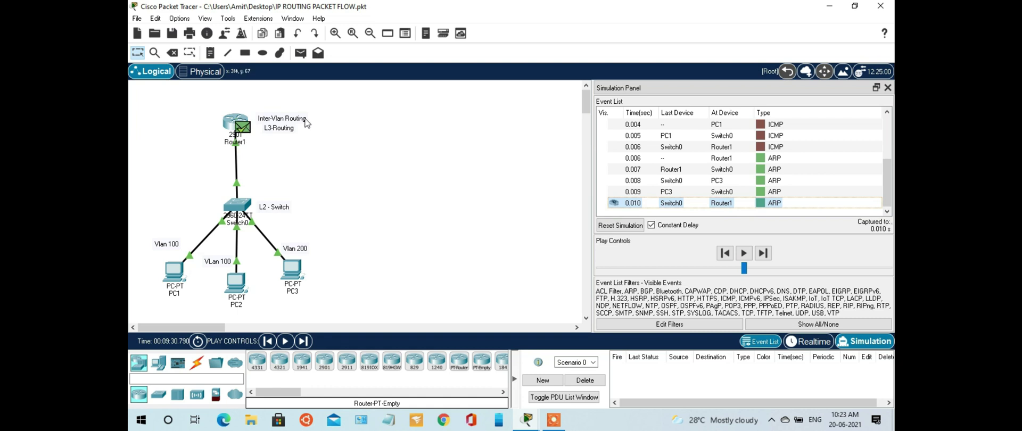
# Step: Inspect Router1's processing of the ARP reply and advance to the 0.279 s STP event
pyautogui.click(243, 127)
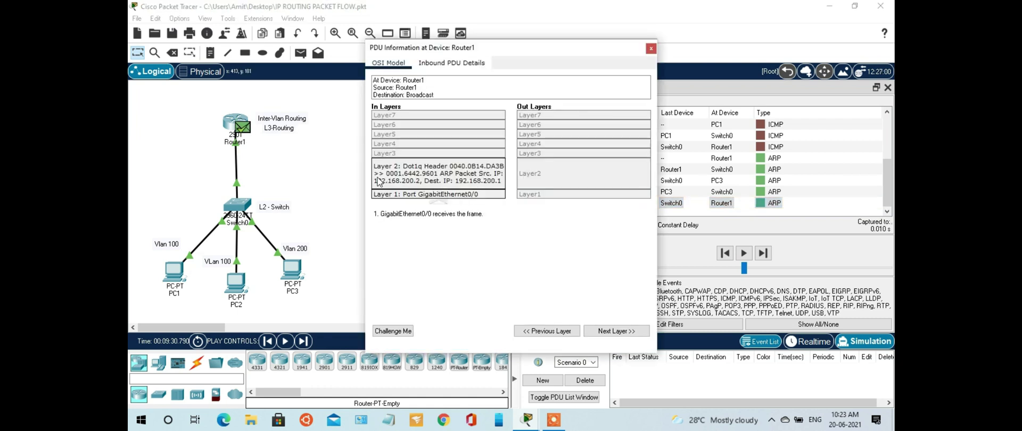
pyautogui.click(623, 332)
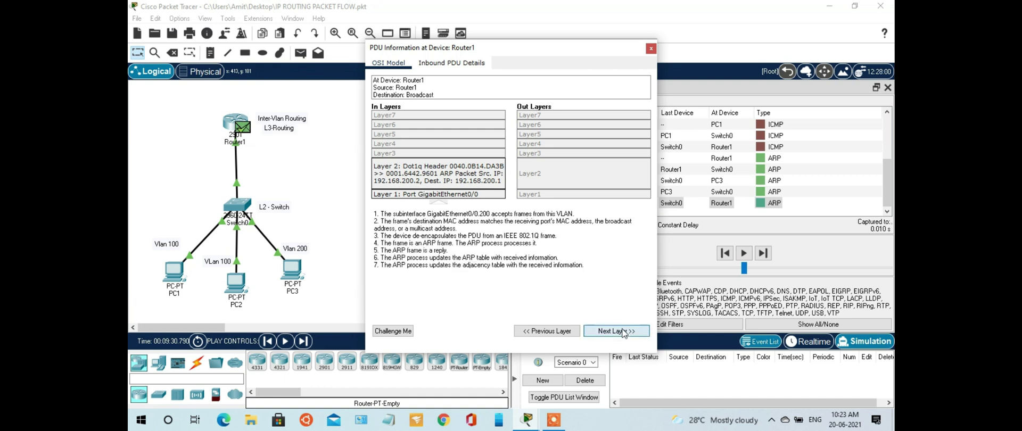
pyautogui.click(651, 50)
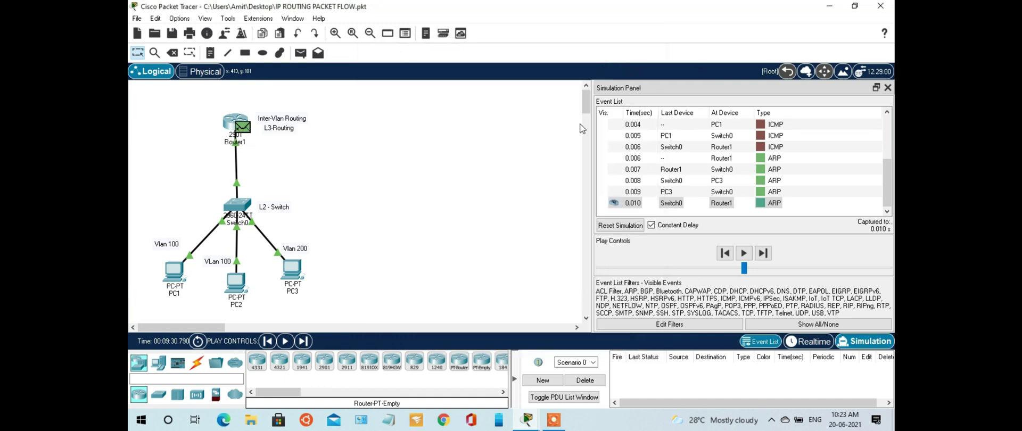
pyautogui.click(763, 254)
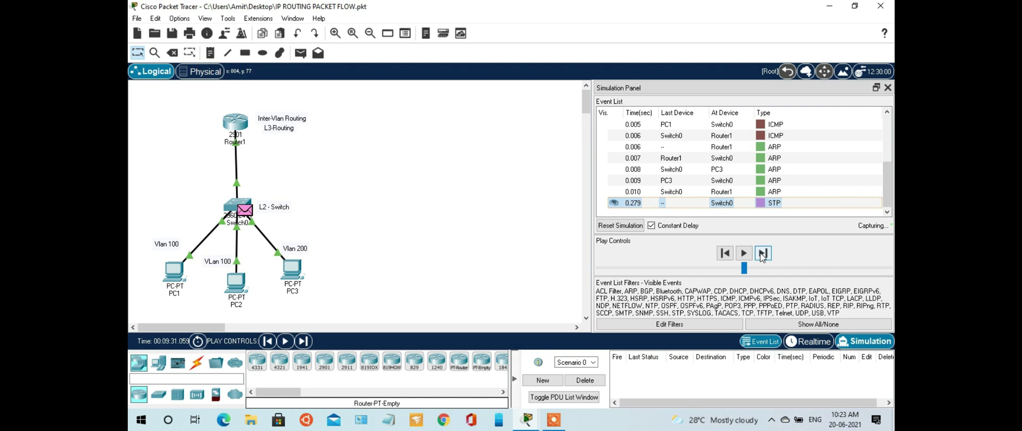
# Step: Step the ICMP echo through Router1 to PC3 at 6.012 s, then return to Realtime mode
pyautogui.click(763, 254)
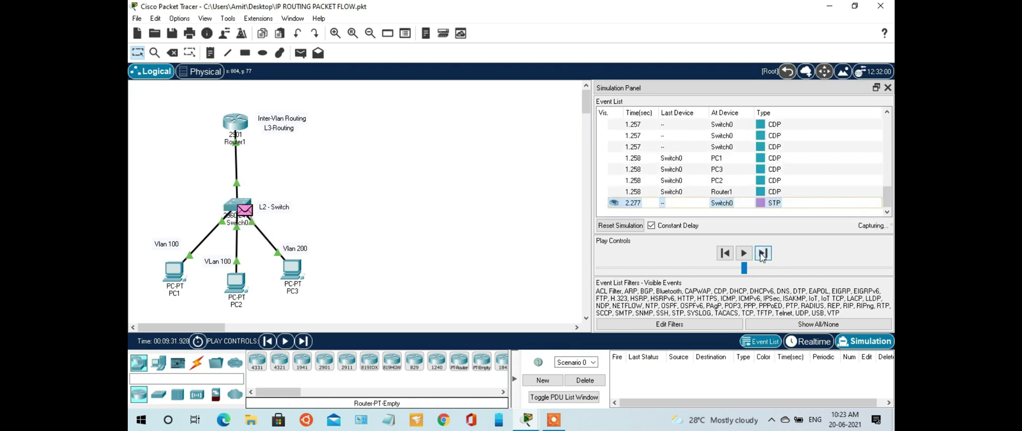
pyautogui.click(762, 254)
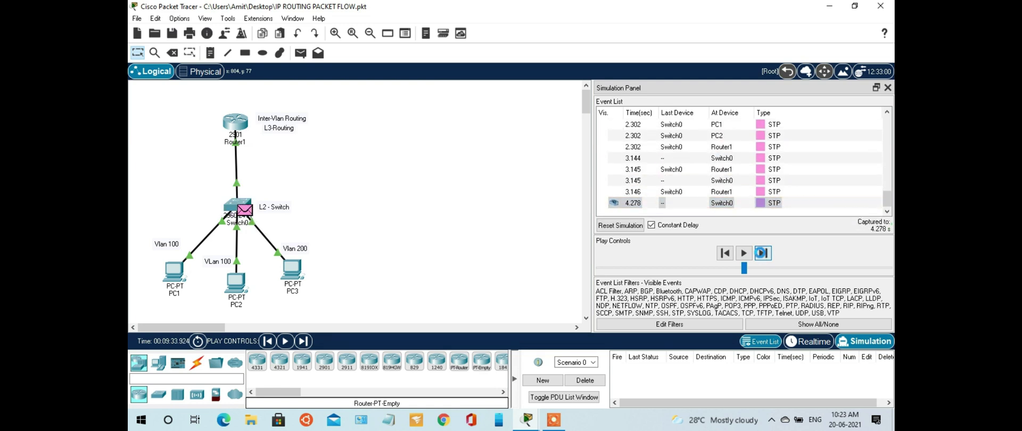
pyautogui.click(763, 254)
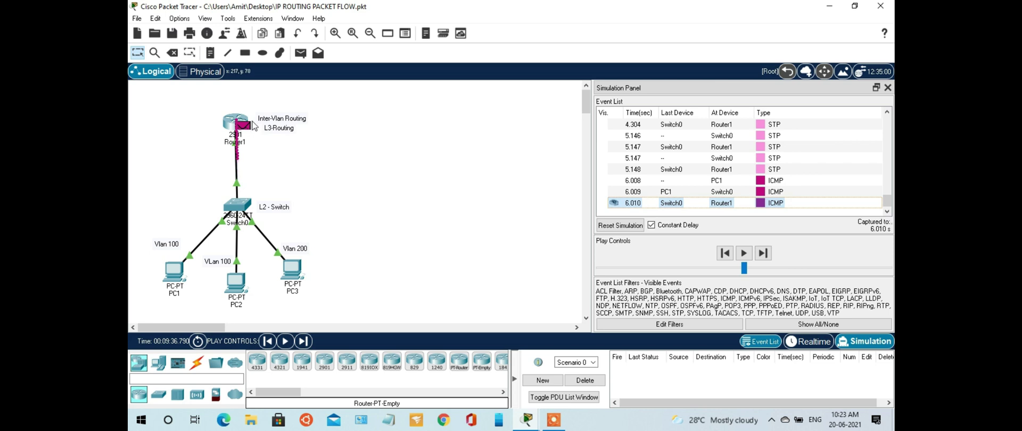
pyautogui.click(763, 254)
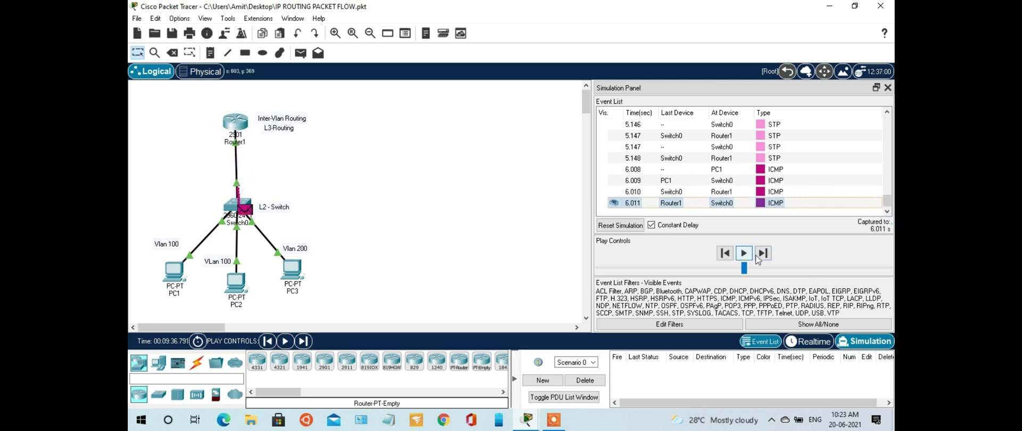
pyautogui.click(763, 254)
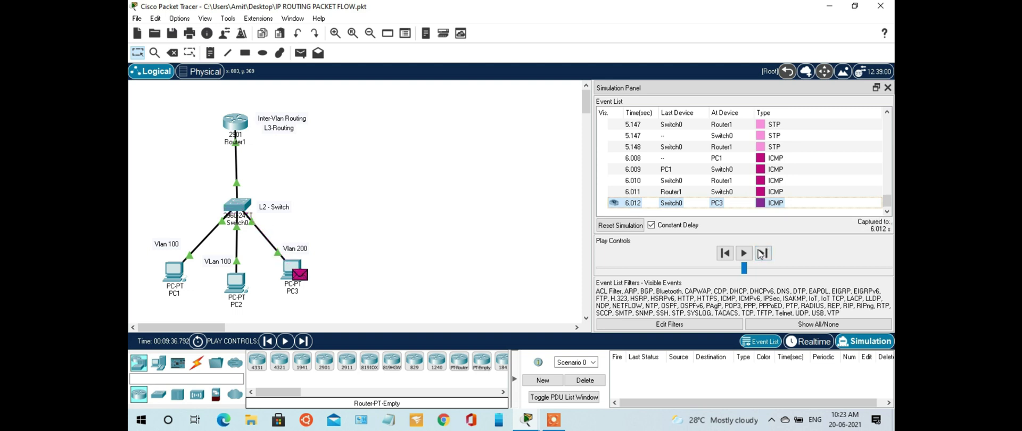
pyautogui.click(543, 254)
pyautogui.click(822, 345)
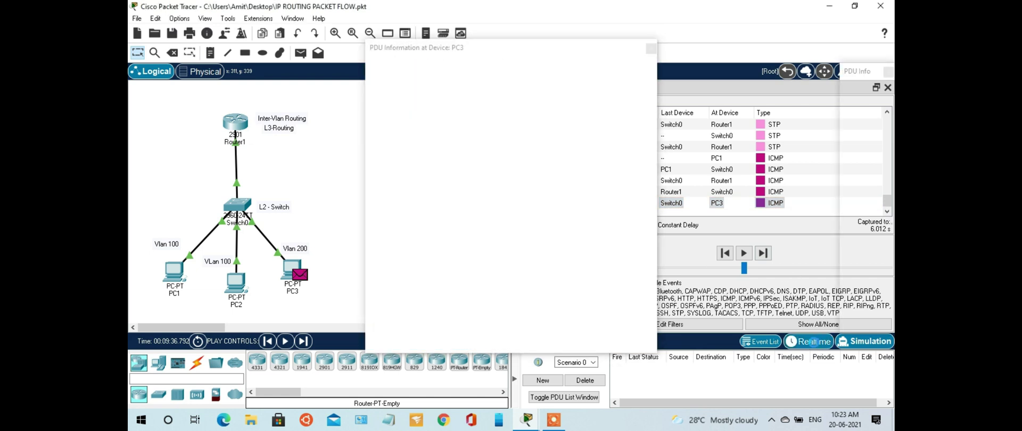
pyautogui.moveTo(528, 421)
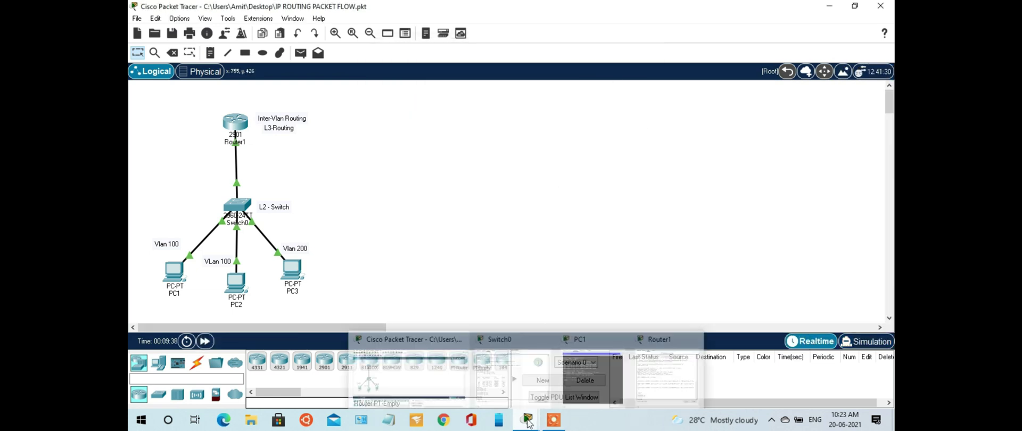
pyautogui.click(561, 388)
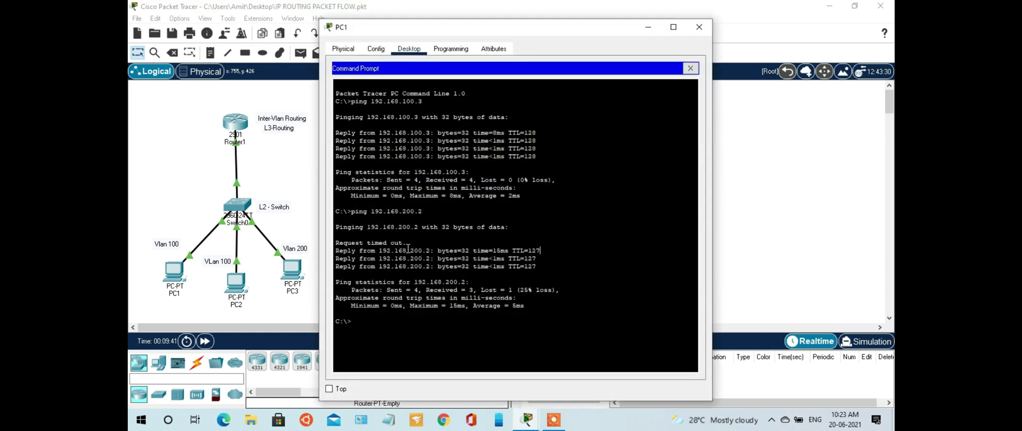
pyautogui.moveTo(402, 244); pyautogui.dragTo(336, 244)
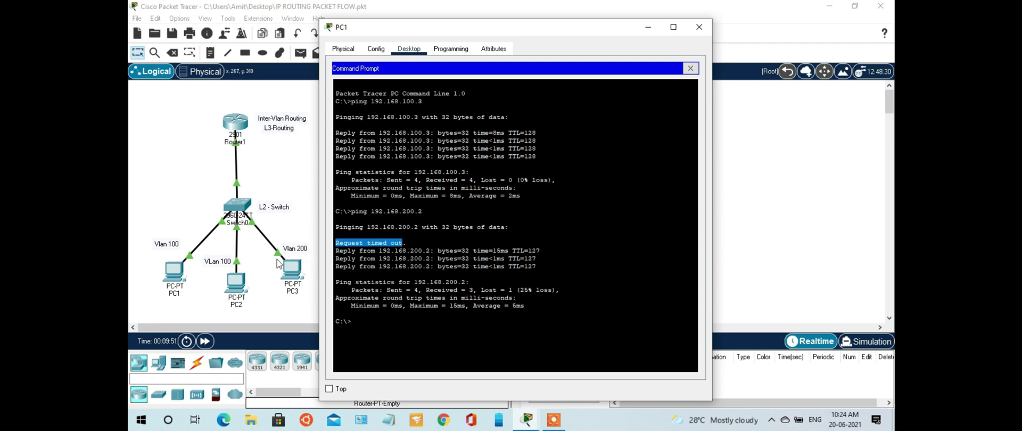
pyautogui.click(290, 189)
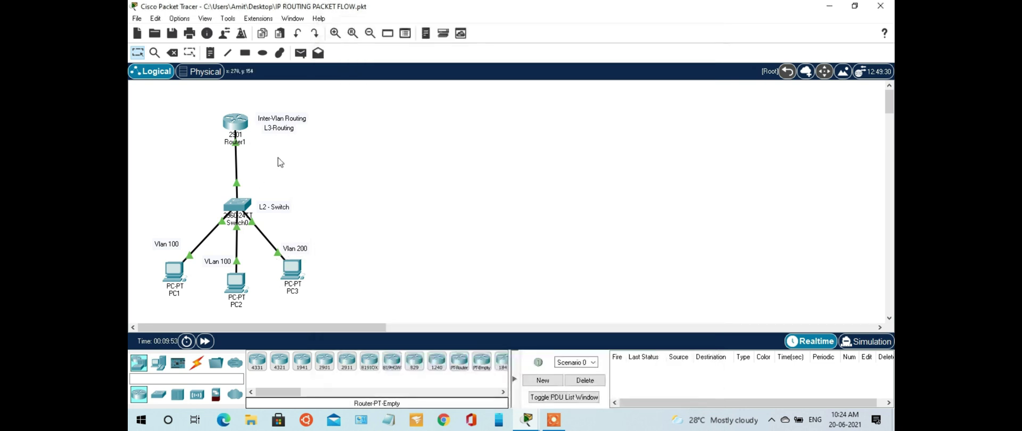
# Step: Run 'sh arp' on Router1 and highlight the 192.168.200.2 entry's IP, MAC and interface
pyautogui.click(241, 127)
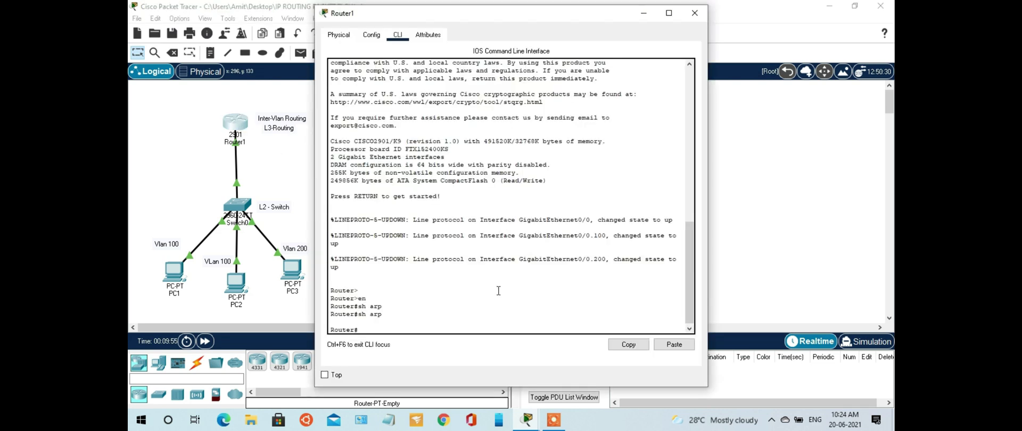
pyautogui.press('Return')
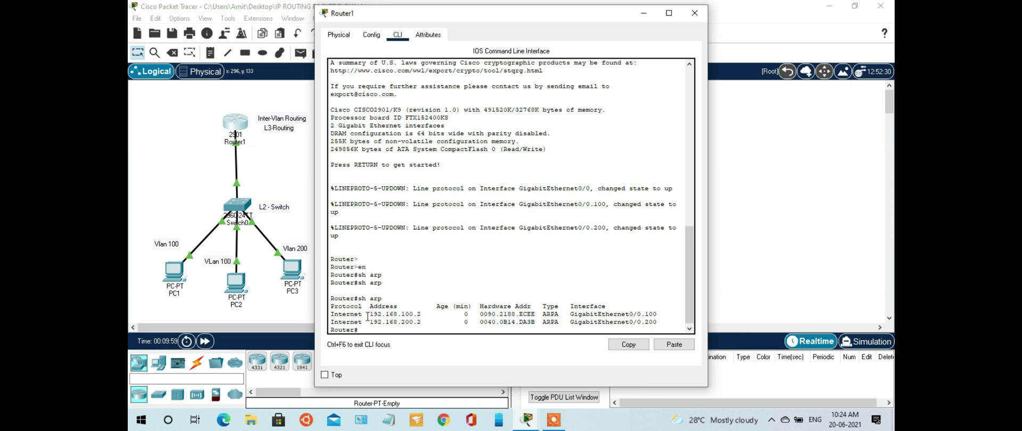
pyautogui.moveTo(370, 321); pyautogui.dragTo(421, 323)
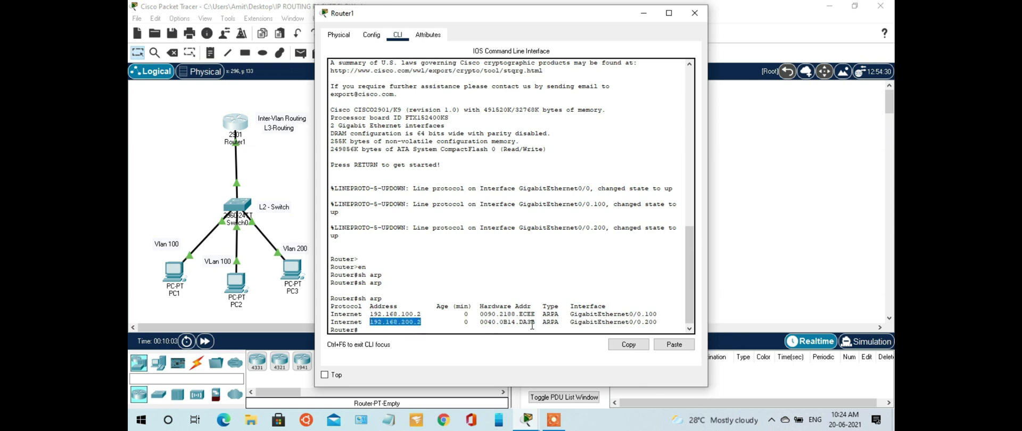
pyautogui.moveTo(532, 325); pyautogui.dragTo(480, 324)
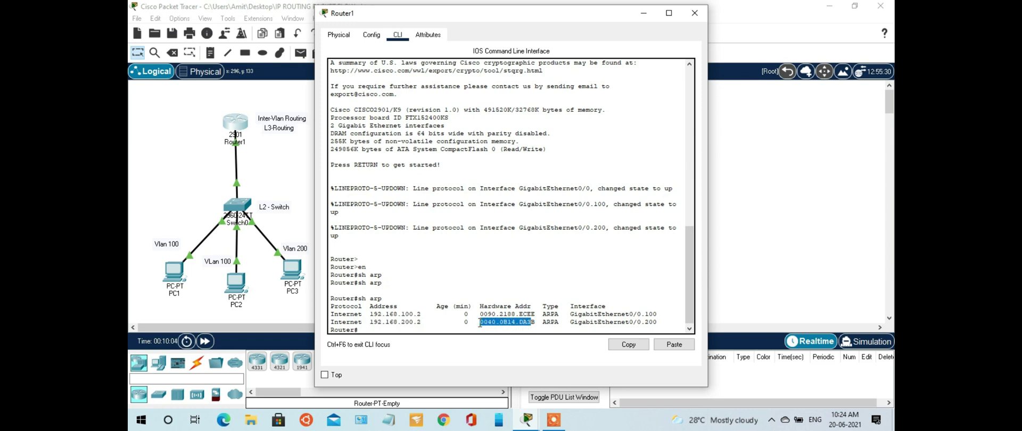
pyautogui.moveTo(575, 322); pyautogui.dragTo(663, 321)
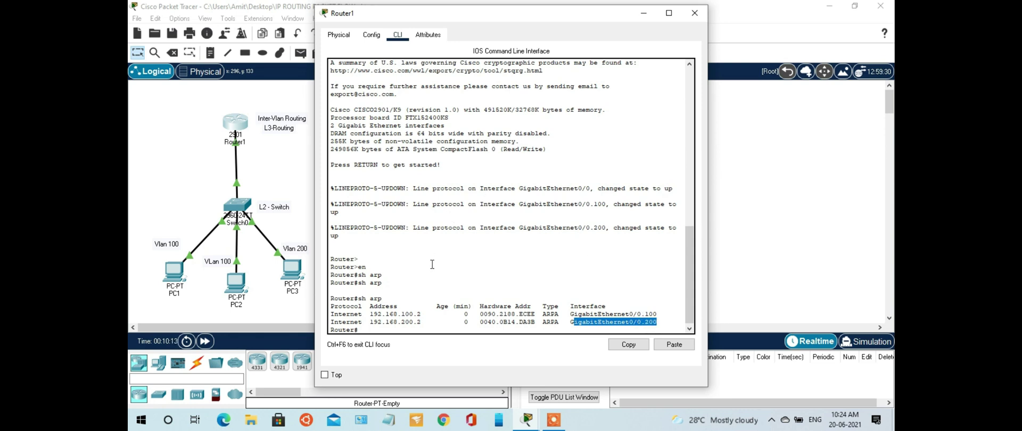
pyautogui.click(695, 13)
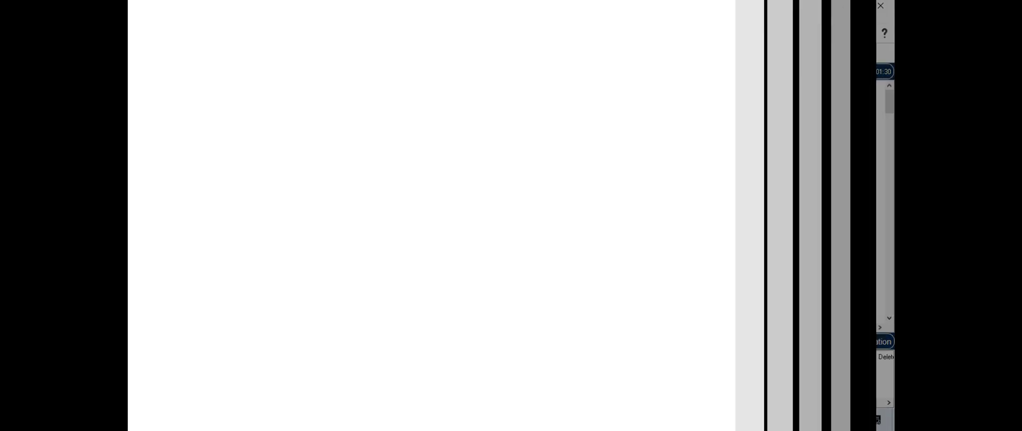